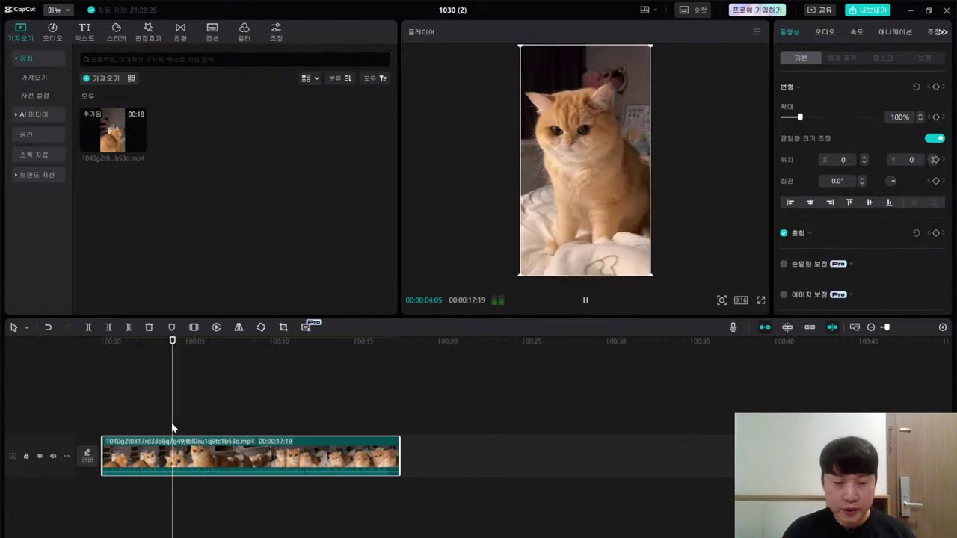
Step: Stop playback and extract the audio from the cat video clip onto a separate audio track
key(space)
click(140, 374)
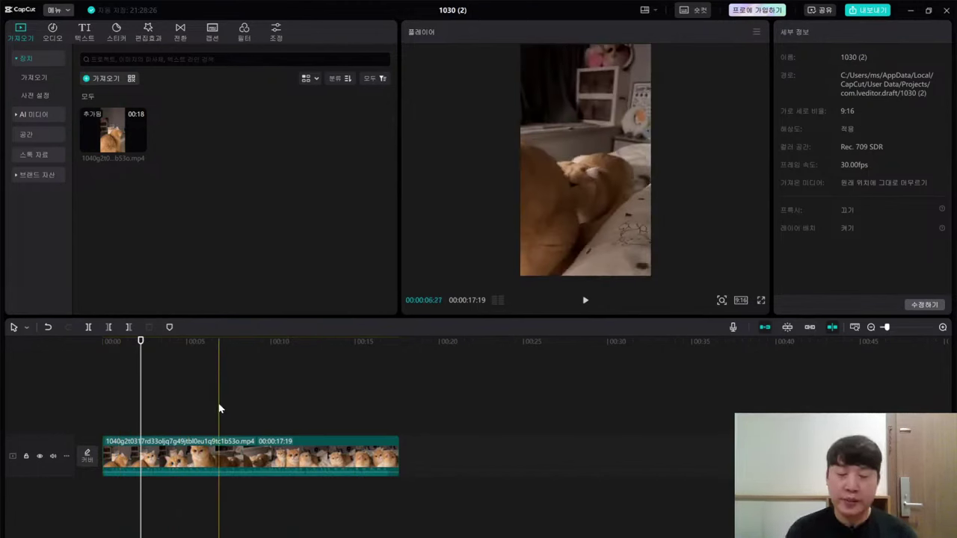
click(208, 450)
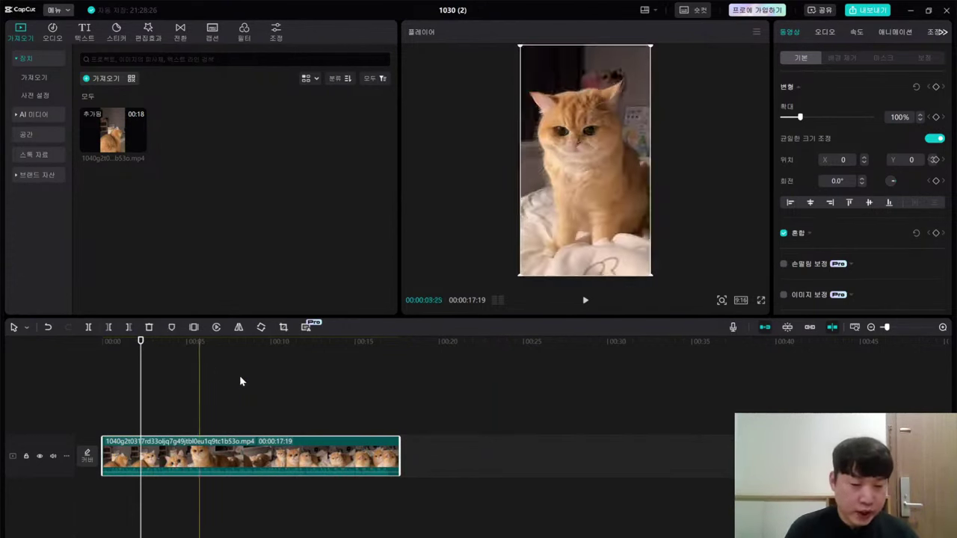
right_click(190, 460)
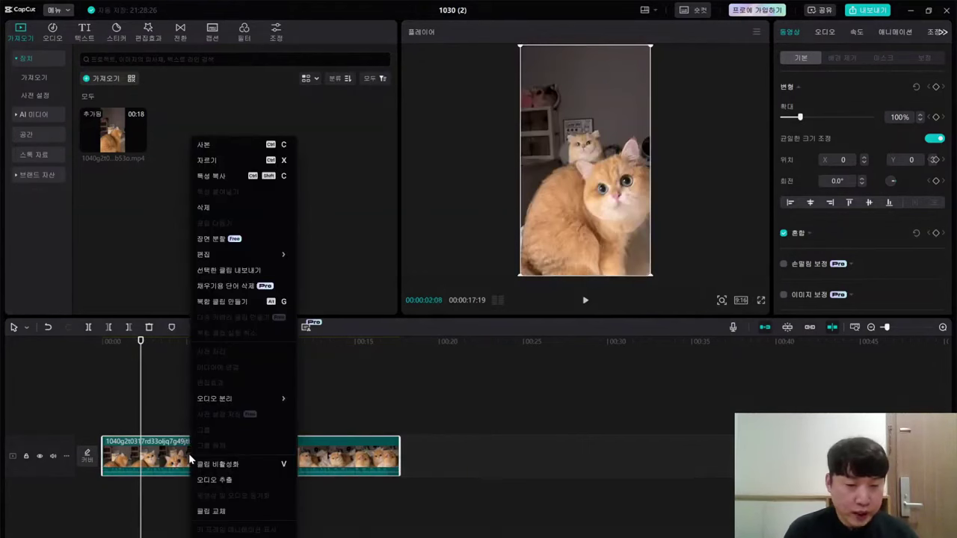
click(395, 386)
right_click(217, 452)
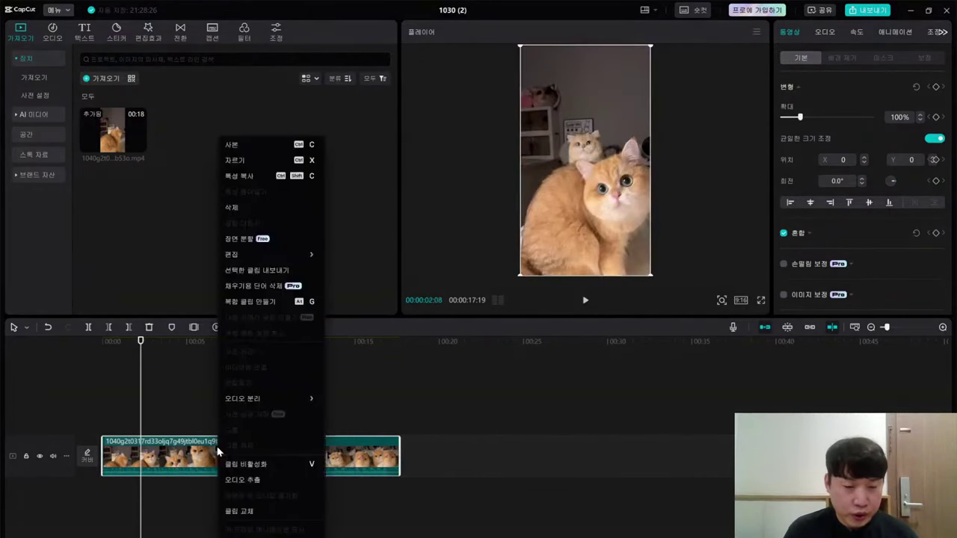
click(244, 480)
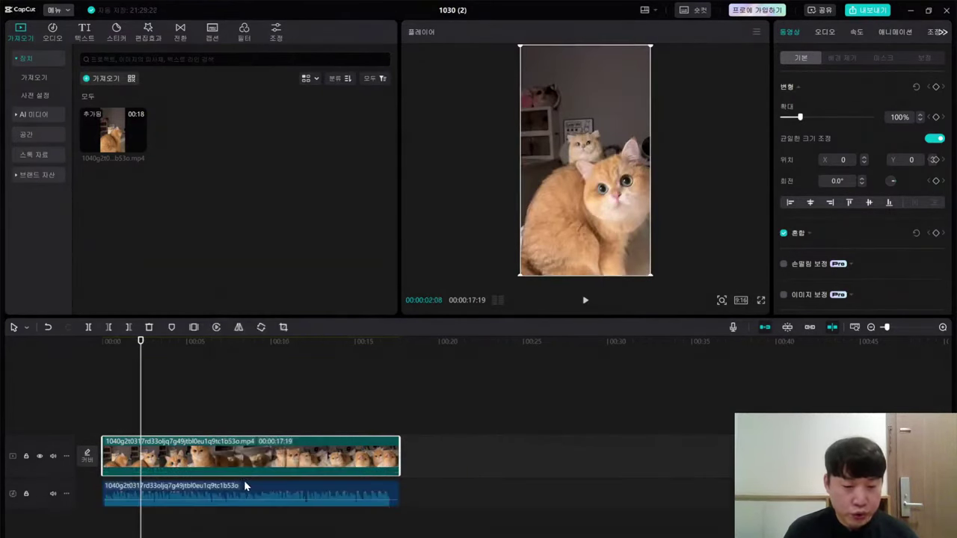
Step: Delete the extracted audio clip beneath the cat video
click(205, 409)
click(186, 487)
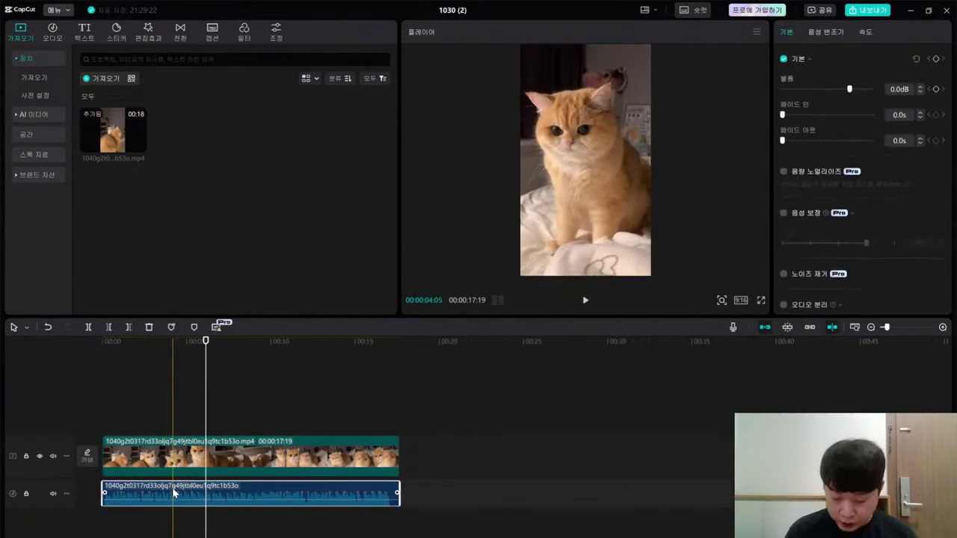
key(Delete)
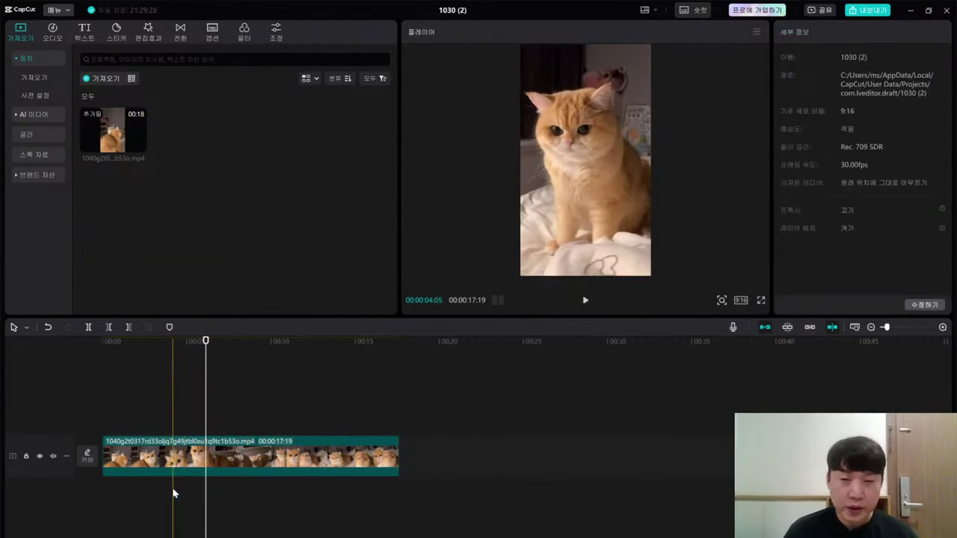
Step: Play the cat clip to check its sound, then return the playhead to the start at 00:00:00:00
click(159, 365)
key(space)
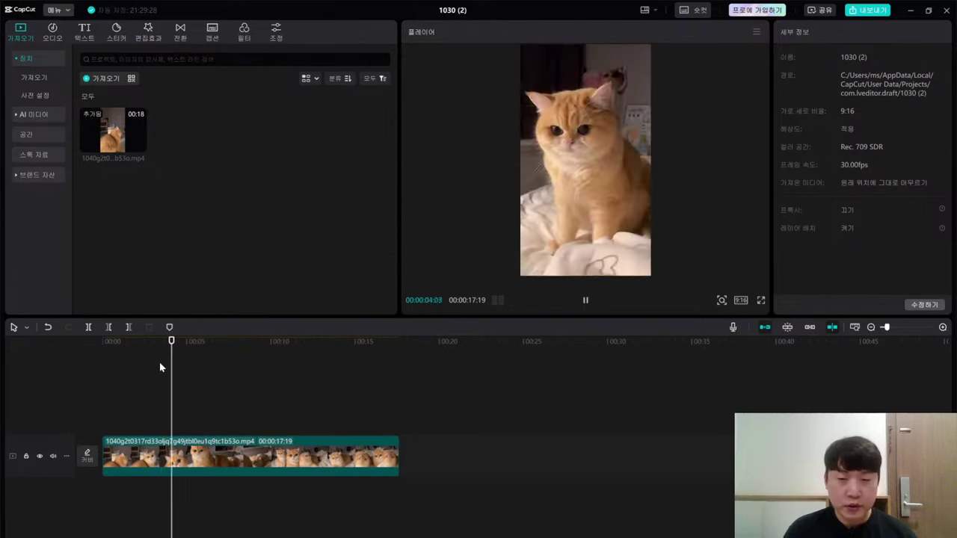
key(space)
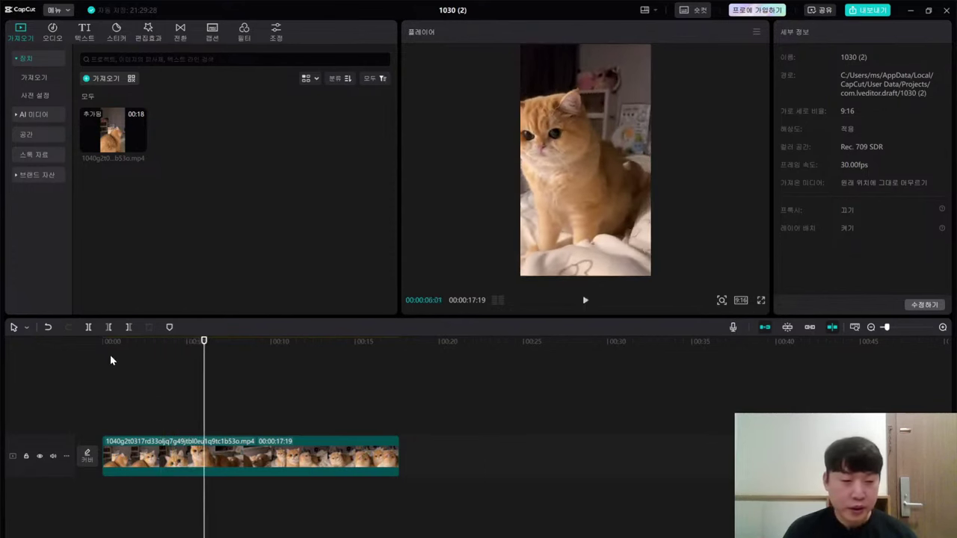
click(110, 361)
key(space)
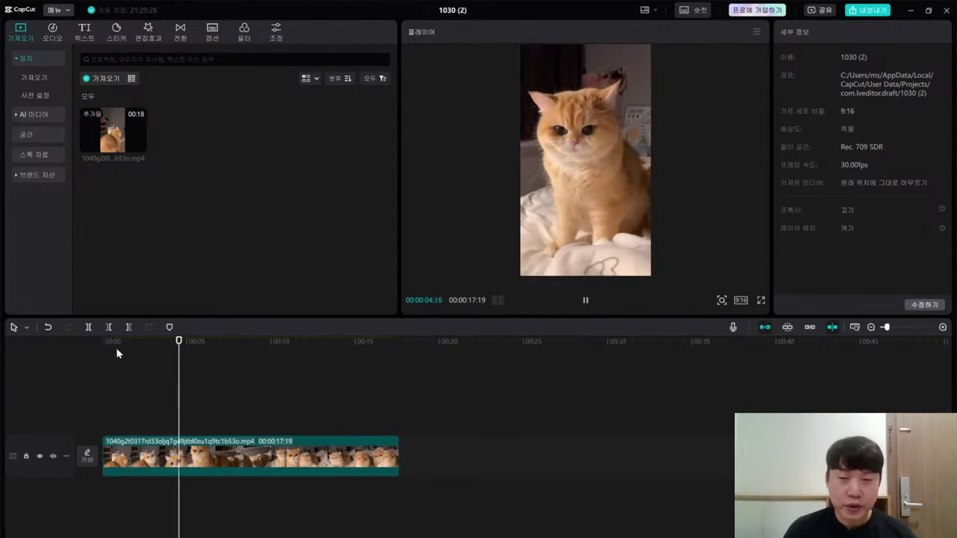
click(116, 348)
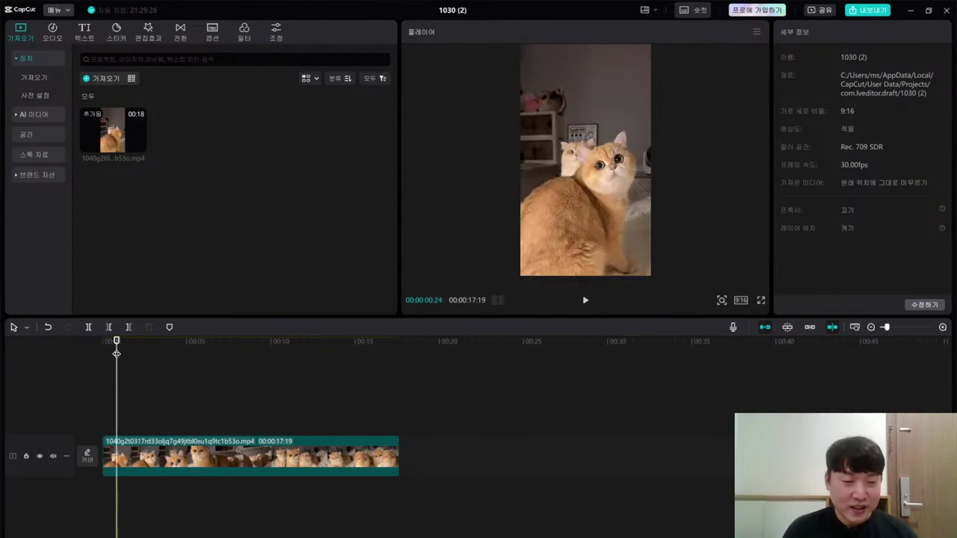
drag(116, 353, 102, 353)
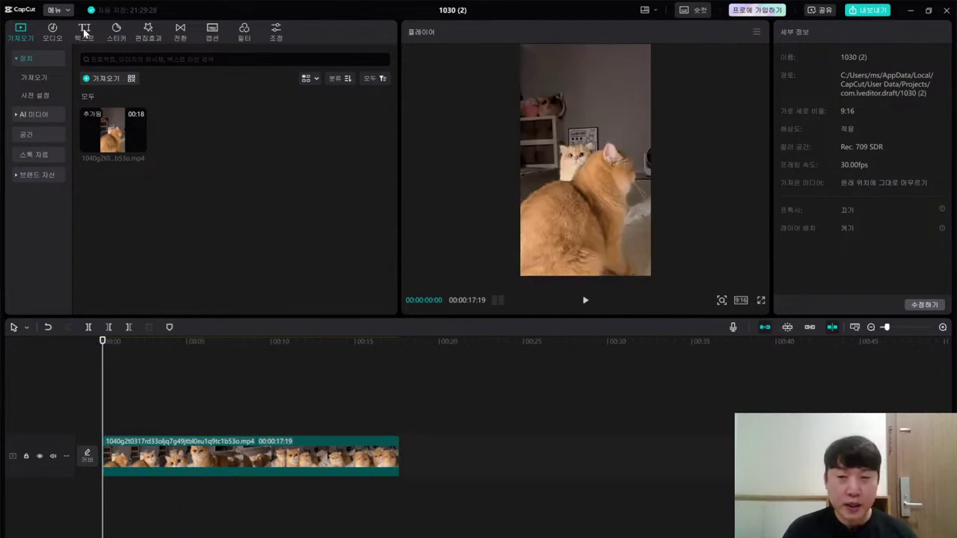
Step: Switch to the ChatGPT conversation in Chrome and review the suggested cat Shorts captions
mouse_move(505, 537)
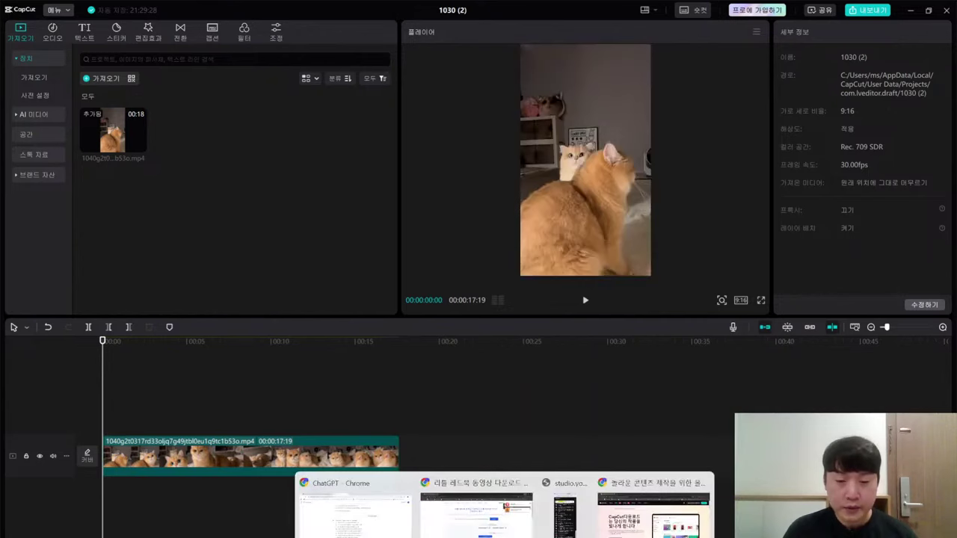
click(911, 11)
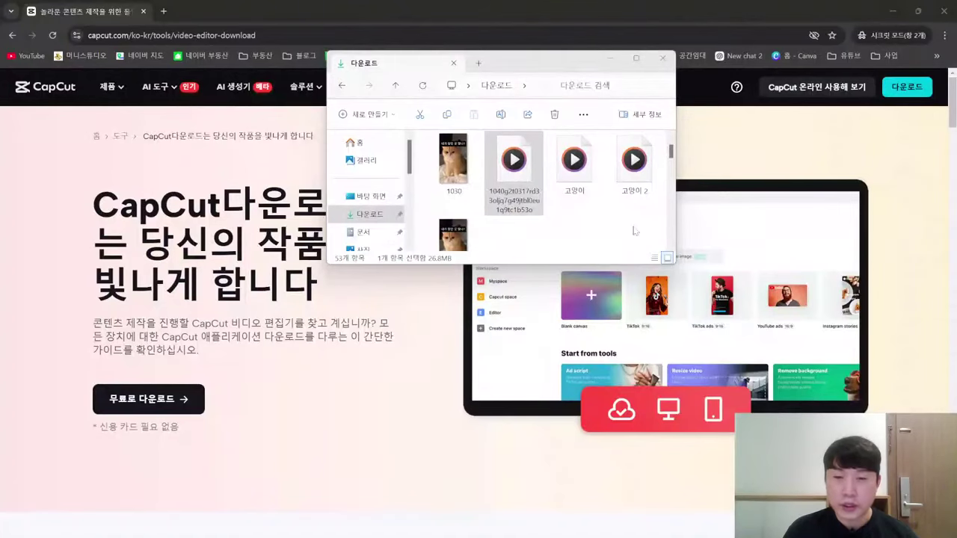
click(892, 10)
click(409, 390)
scroll(409, 390, up, 15)
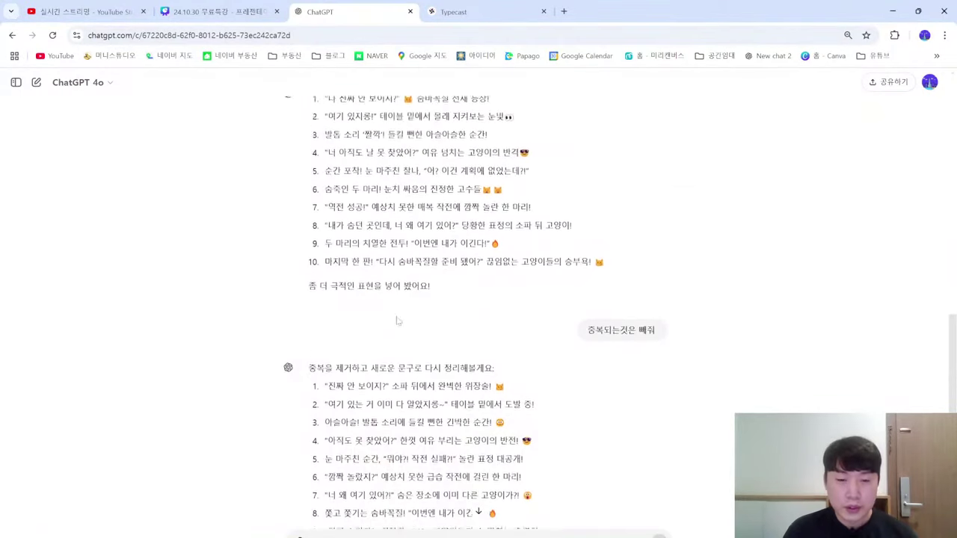
scroll(396, 287, up, 3)
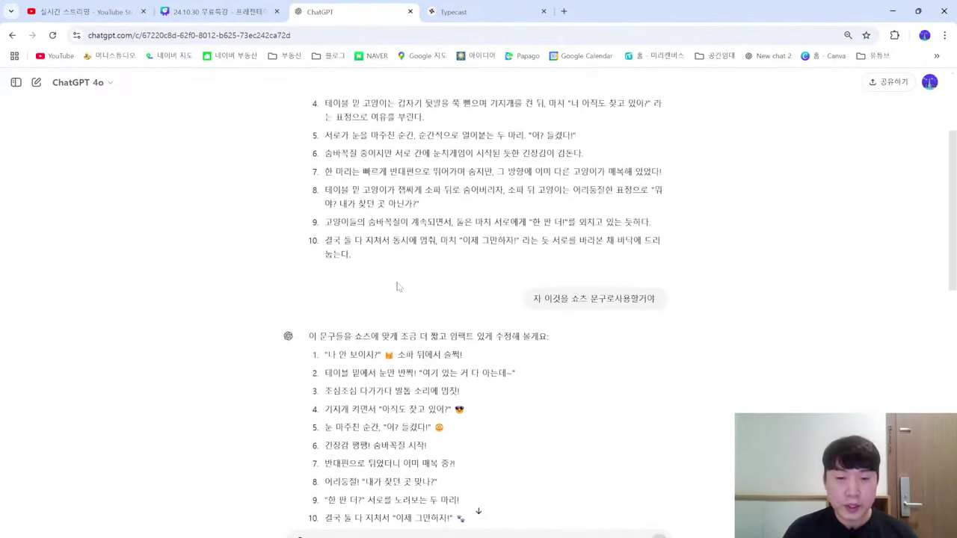
scroll(396, 287, down, 5)
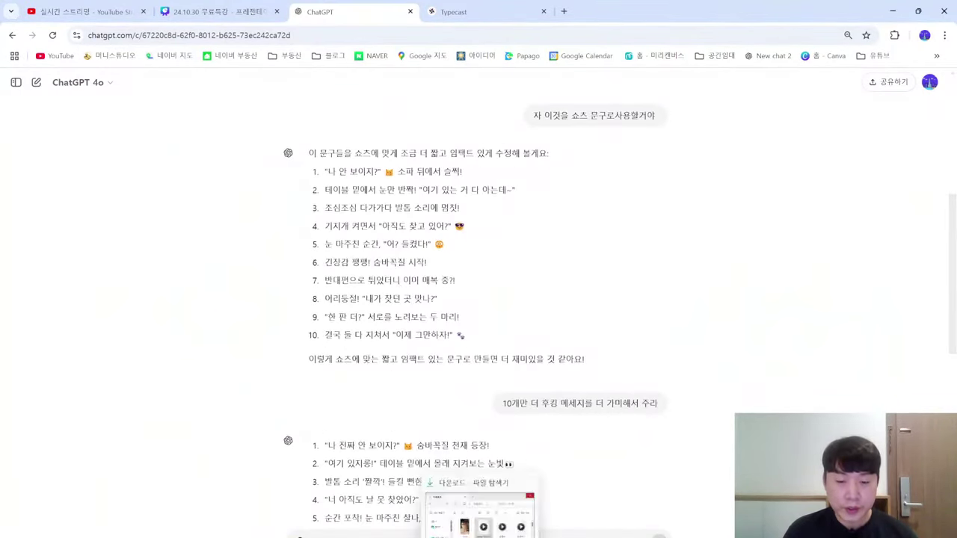
Step: Check the captioned example videos 1030 and 1030(1) in the Downloads folder, then return to the ChatGPT conversation
click(486, 520)
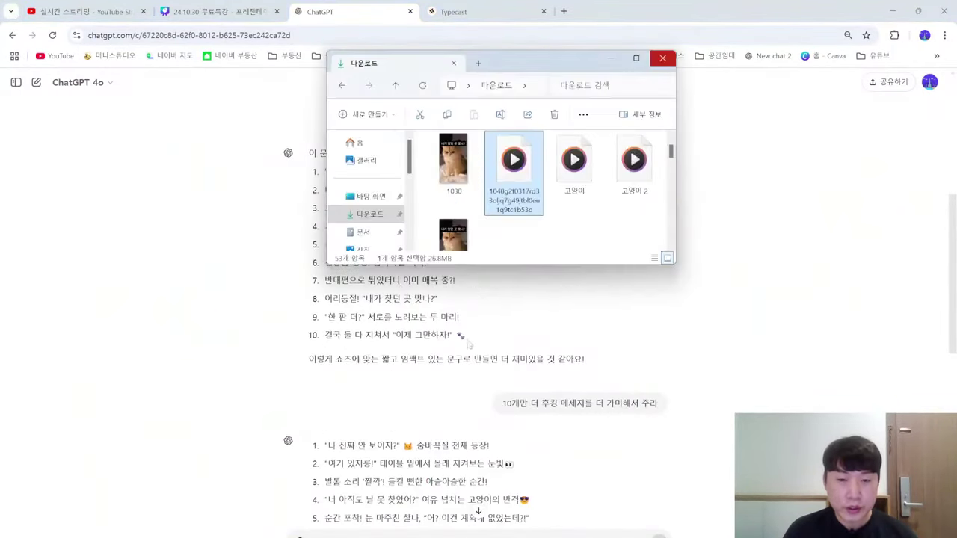
click(460, 241)
click(523, 227)
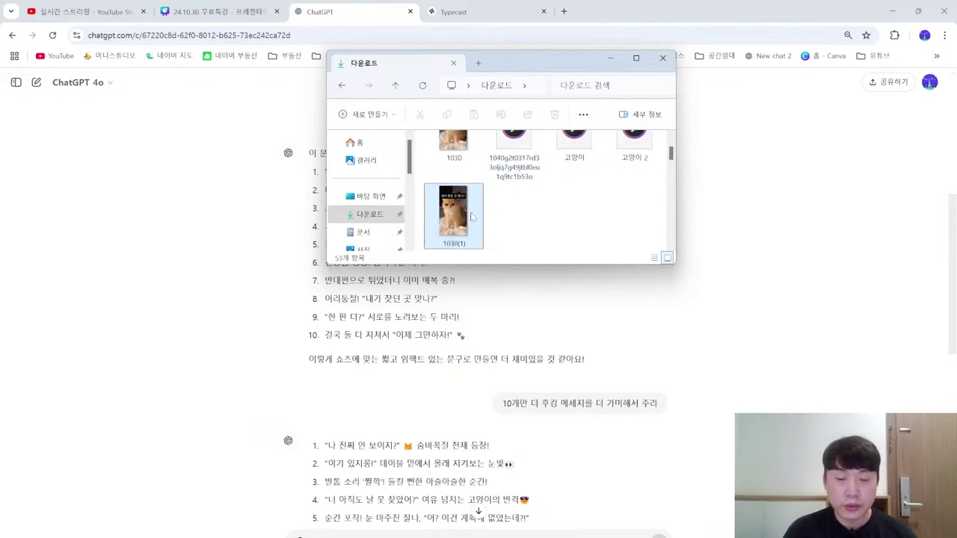
scroll(524, 227, up, 1)
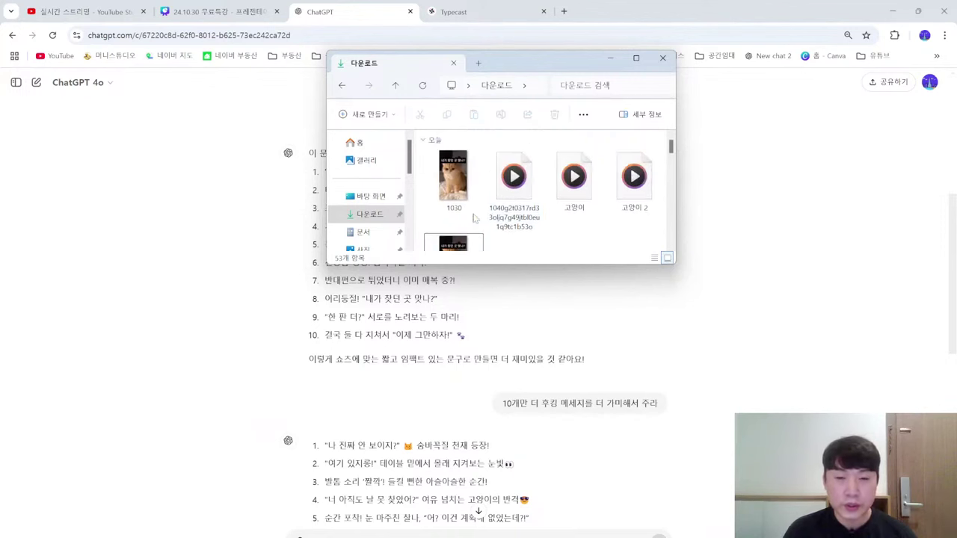
click(741, 272)
Step: Copy the phrase "내가 찾던 곳 맞나?" from item 8 of the ten short captions in the ChatGPT answer
scroll(736, 272, down, 2)
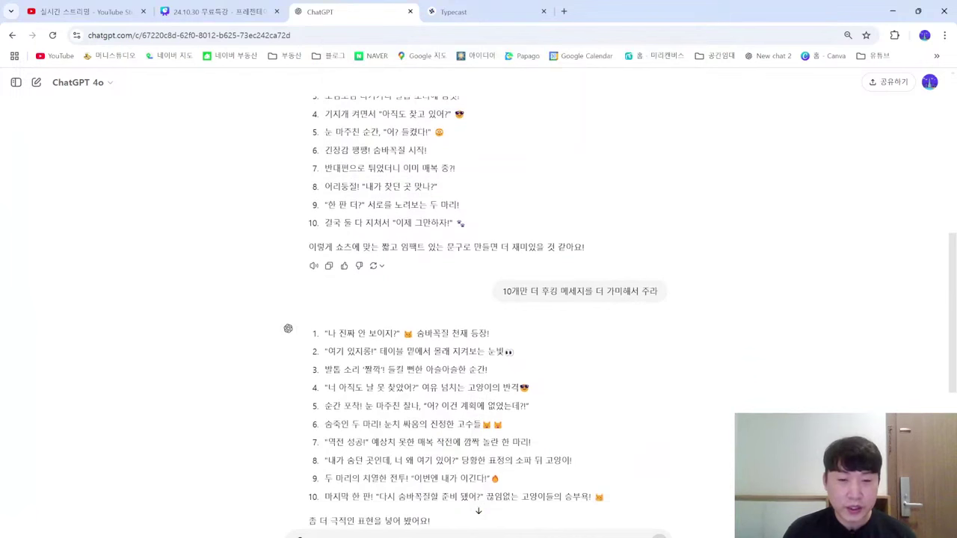
scroll(479, 299, up, 1)
drag(372, 242, 438, 239)
right_click(419, 250)
click(445, 259)
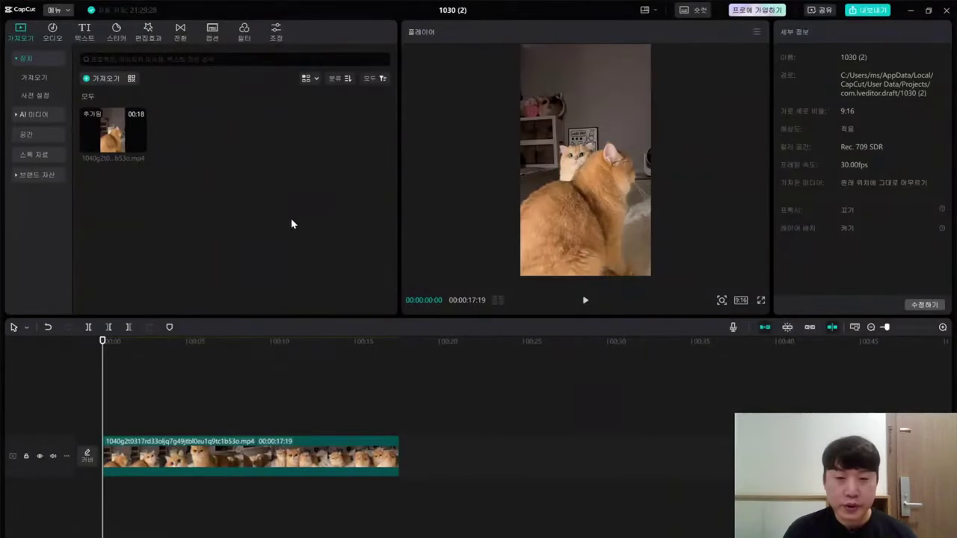
Step: In CapCut, add a default text at the start of the timeline and replace its content with the copied "내가 찾던 곳 맞나?"
click(85, 32)
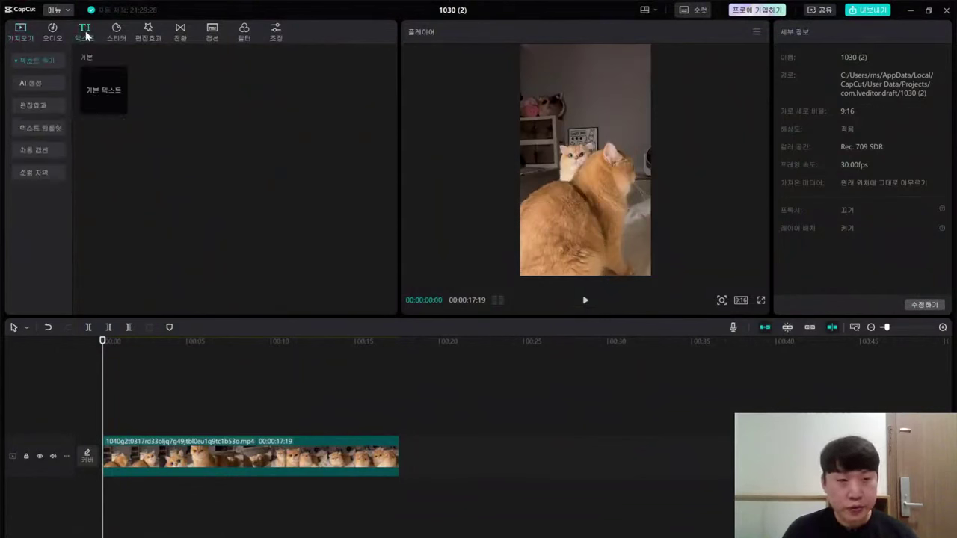
click(119, 105)
click(120, 109)
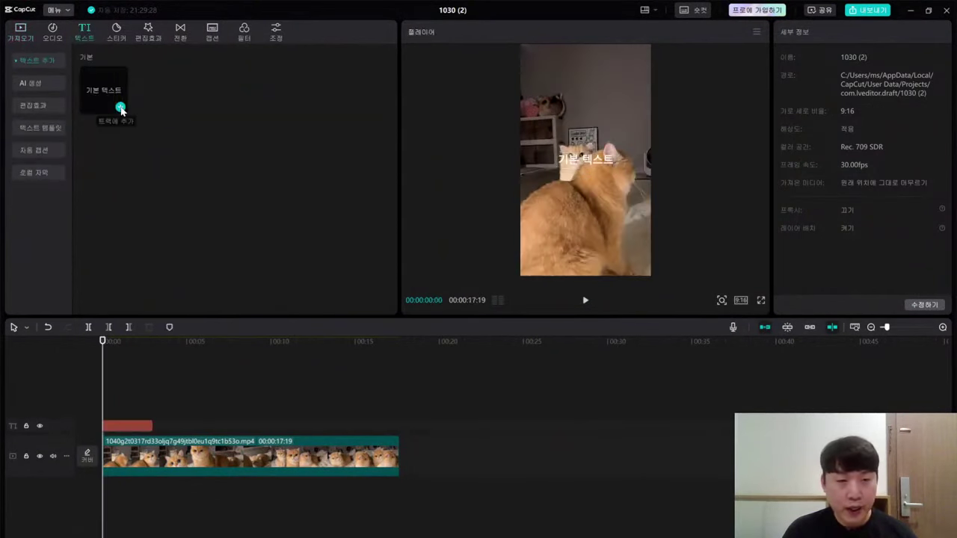
double_click(578, 163)
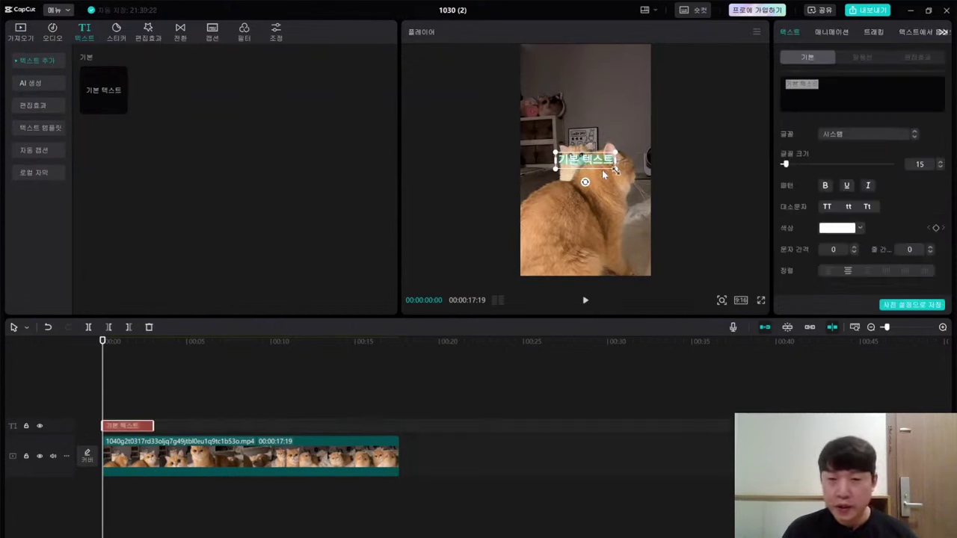
key(ctrl+v)
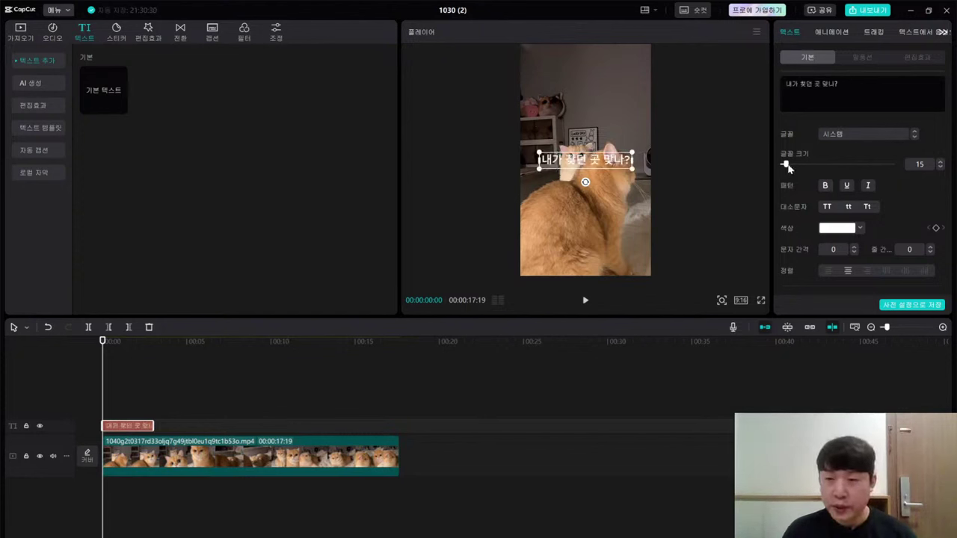
Step: Set the caption's font size to 22 and move it to the upper part of the video frame, at about Y 1115
drag(788, 166, 793, 169)
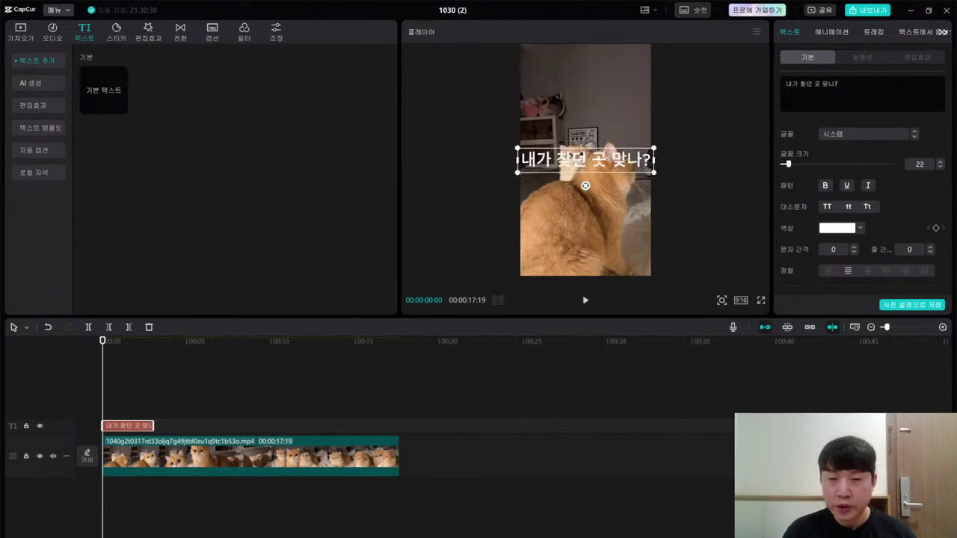
click(606, 146)
click(588, 163)
drag(588, 164, 591, 93)
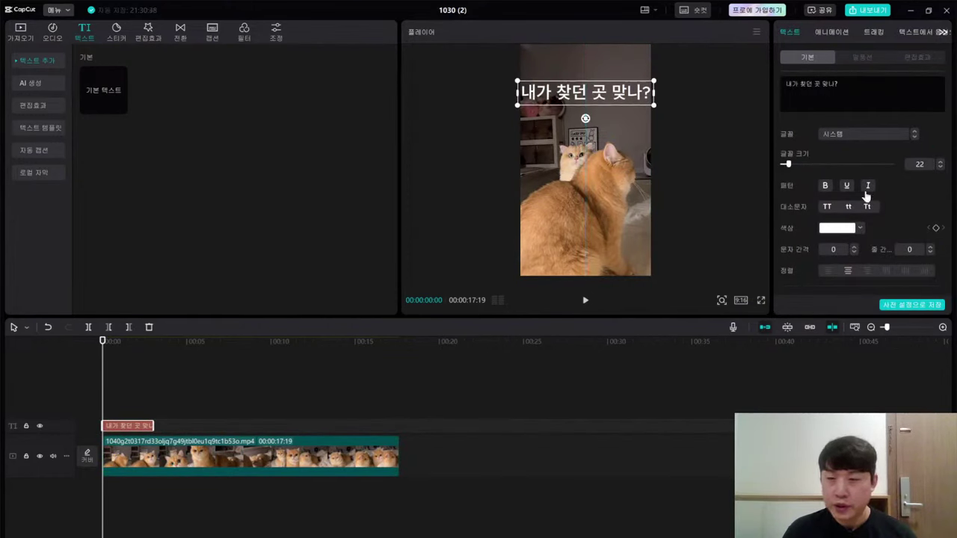
Step: Compare the first two outlined preset styles on the caption and apply the white one with the thin black outline
scroll(885, 216, down, 3)
scroll(885, 216, down, 2)
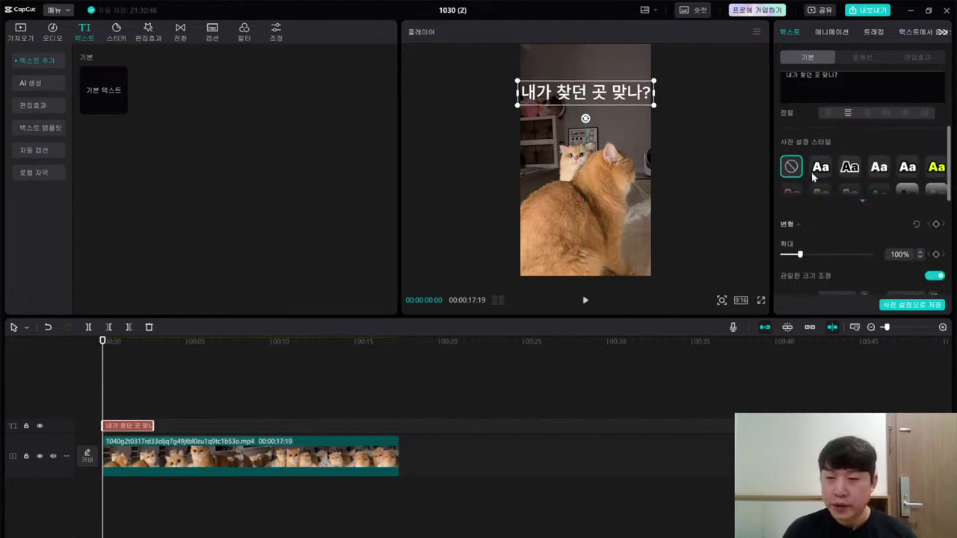
click(853, 169)
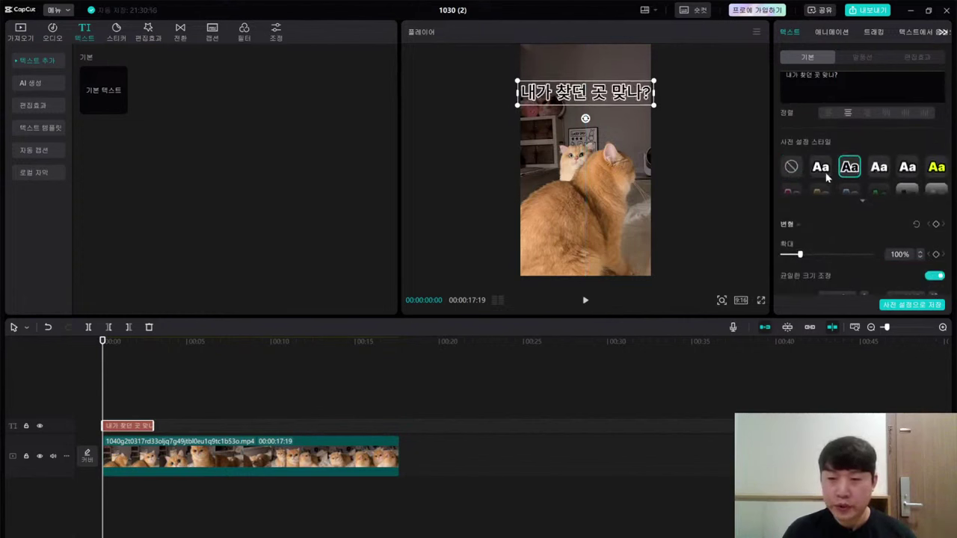
click(821, 172)
click(853, 169)
click(820, 171)
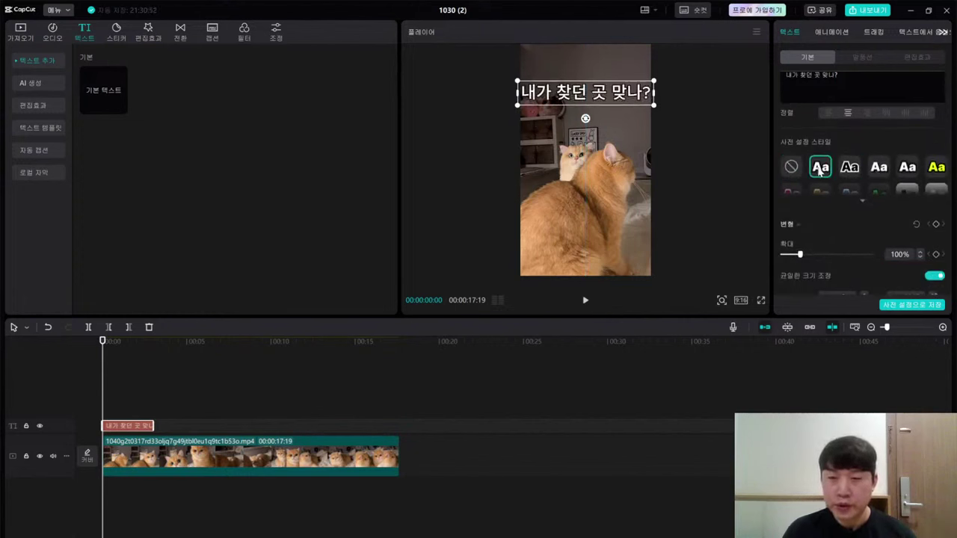
Step: Enable a solid black background behind the caption
scroll(844, 195, down, 4)
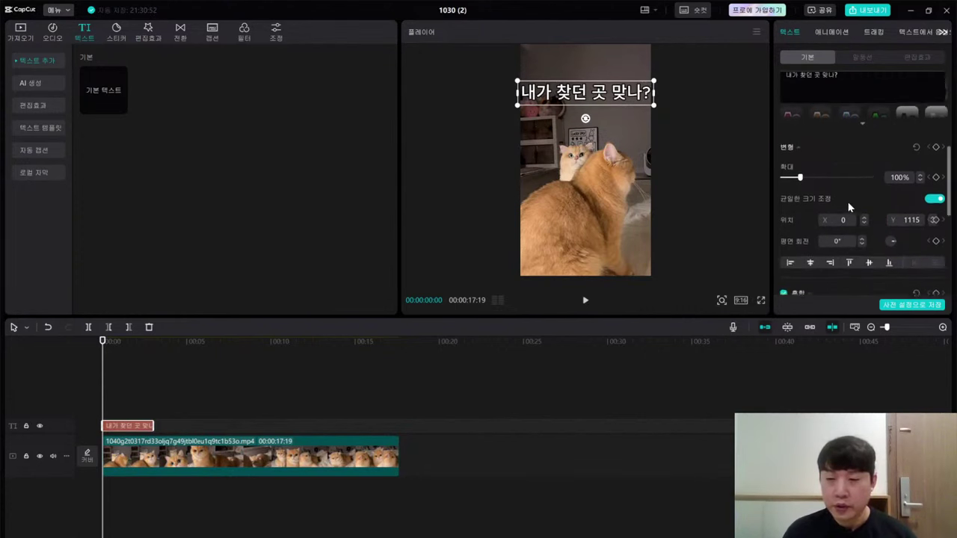
scroll(843, 200, down, 6)
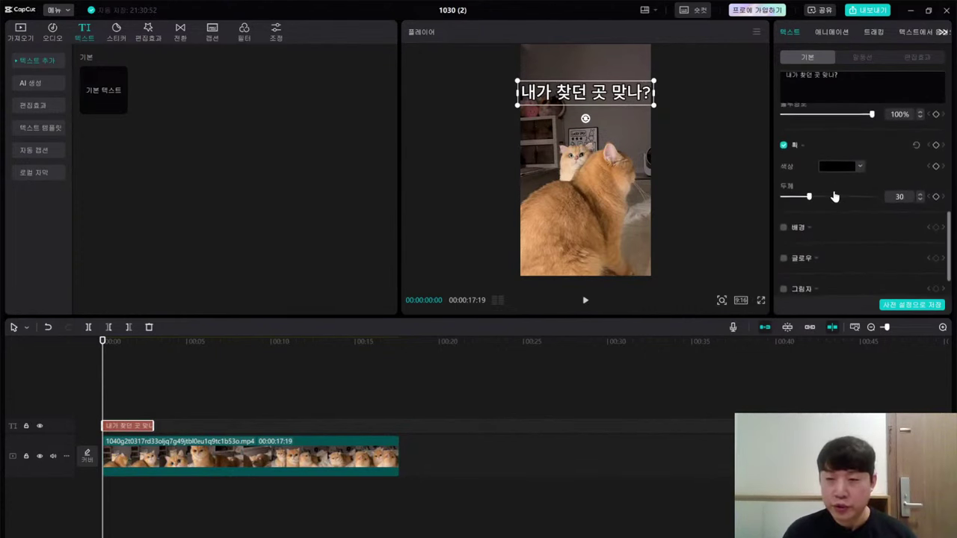
click(784, 188)
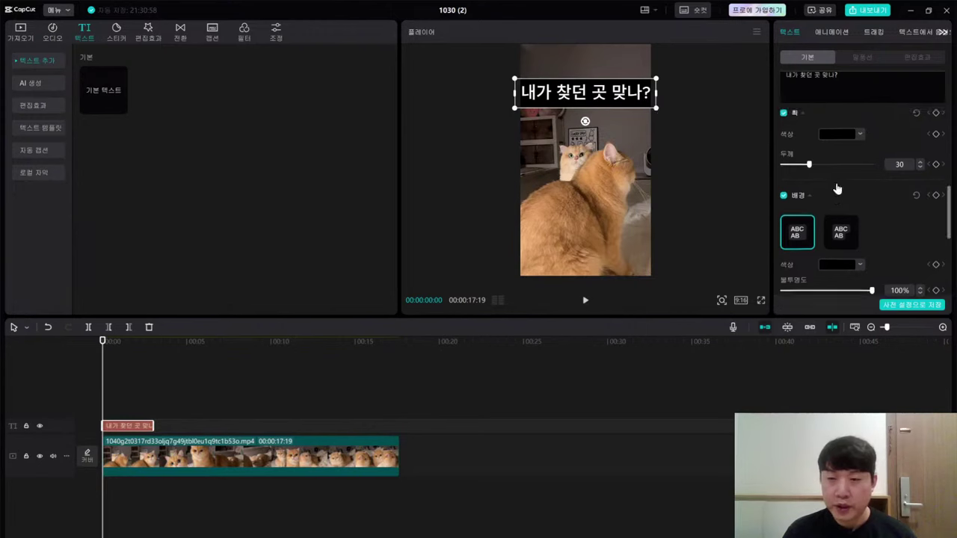
scroll(830, 195, up, 10)
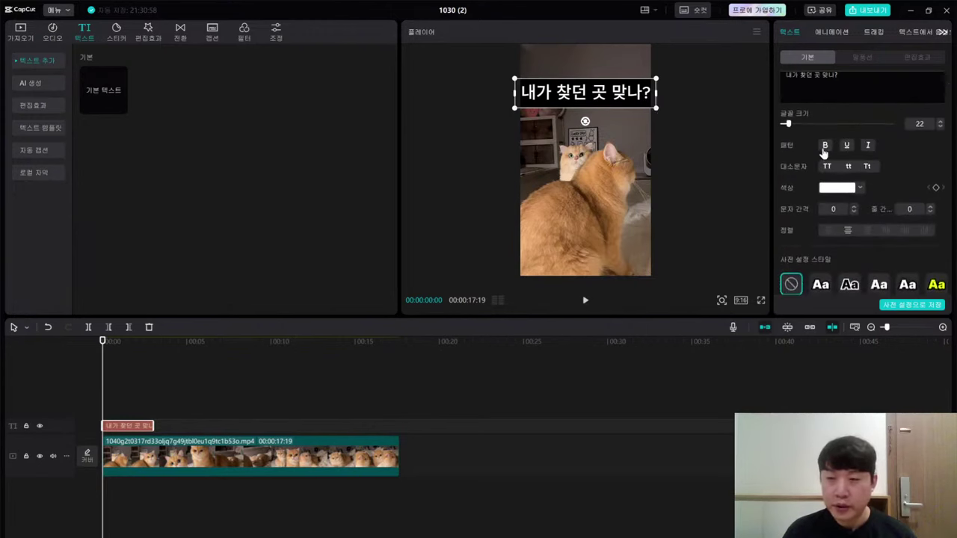
Step: Make the caption bold and set its font size to 21 so its background fits the width of the frame
click(828, 125)
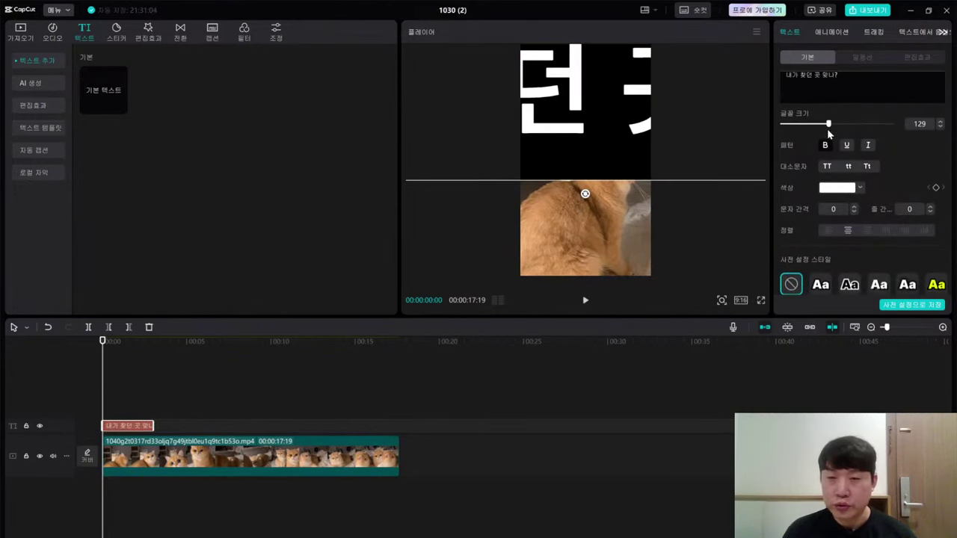
drag(828, 125, 788, 126)
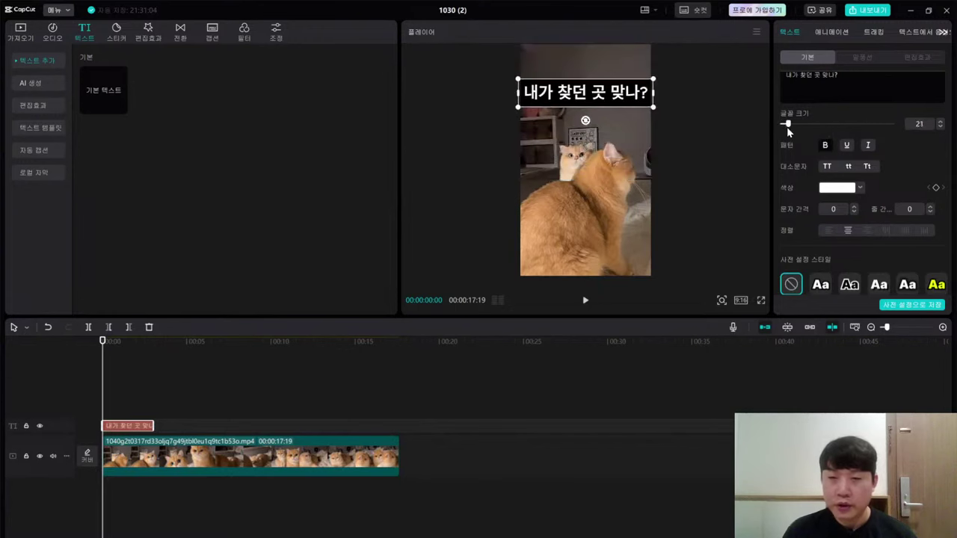
click(658, 98)
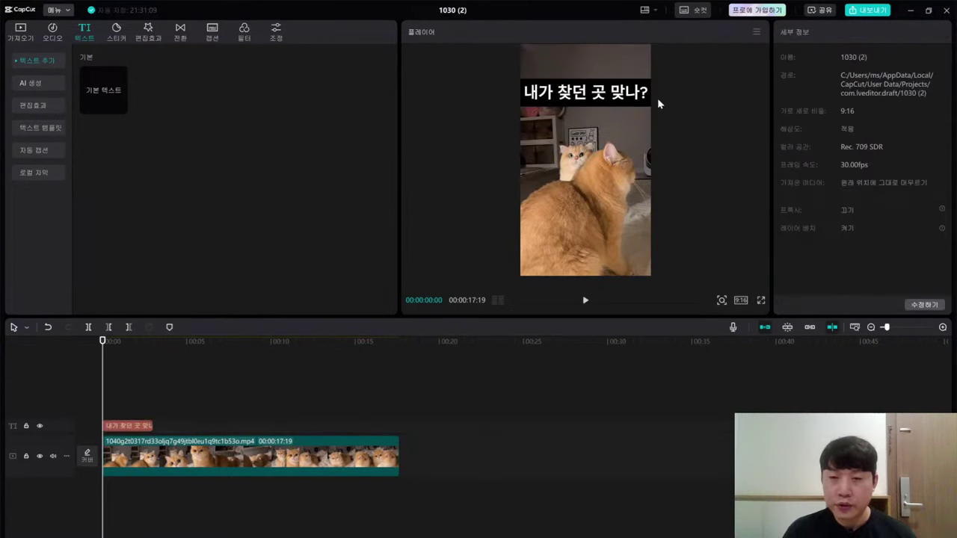
click(610, 98)
Step: Extend the caption clip on the timeline to the end of the cat video
click(149, 455)
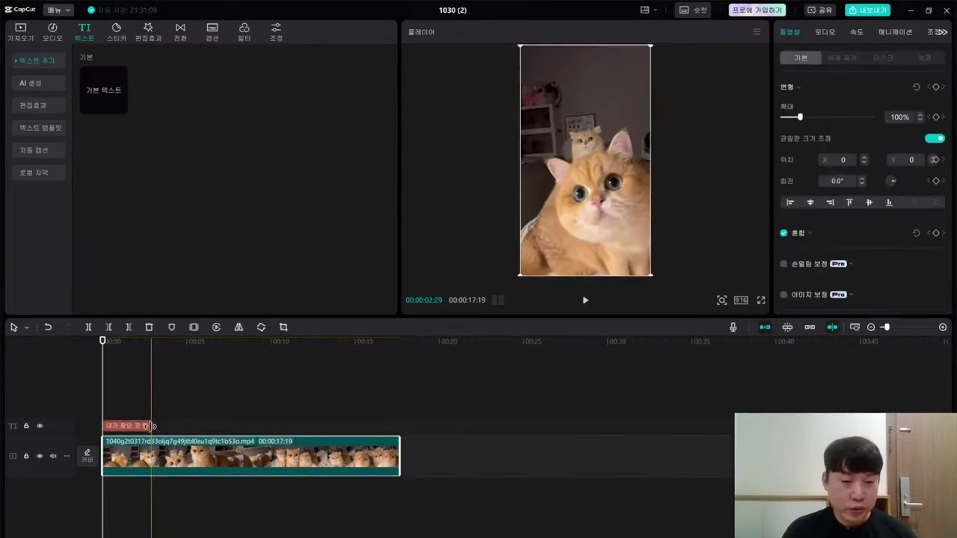
click(126, 398)
key(space)
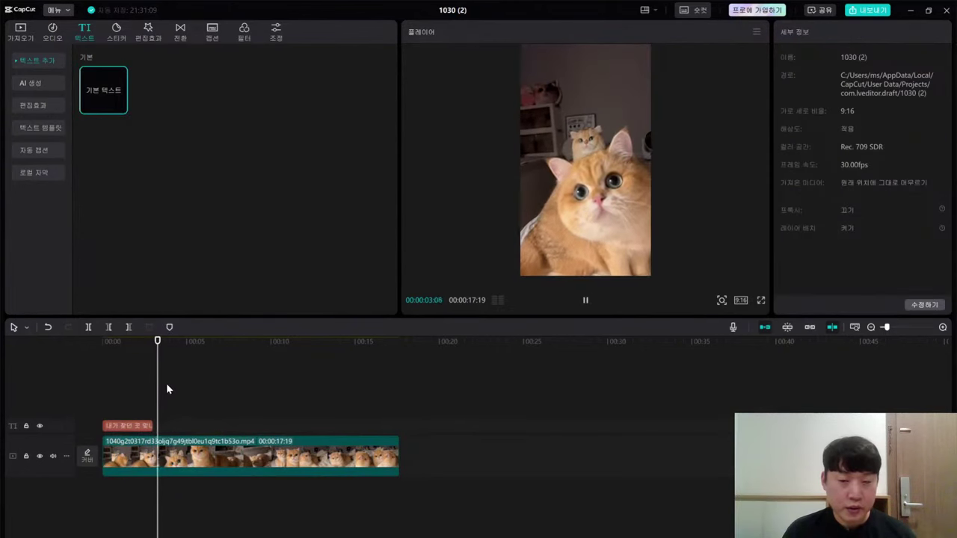
click(133, 381)
drag(117, 432, 399, 425)
click(173, 397)
click(151, 427)
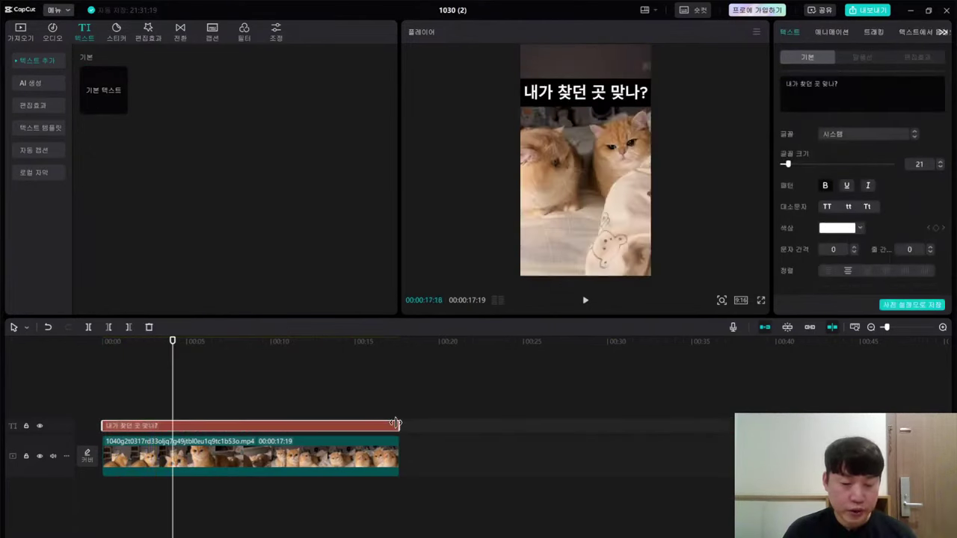
Step: Play the video from about the two-second mark to check the caption over the footage
click(159, 359)
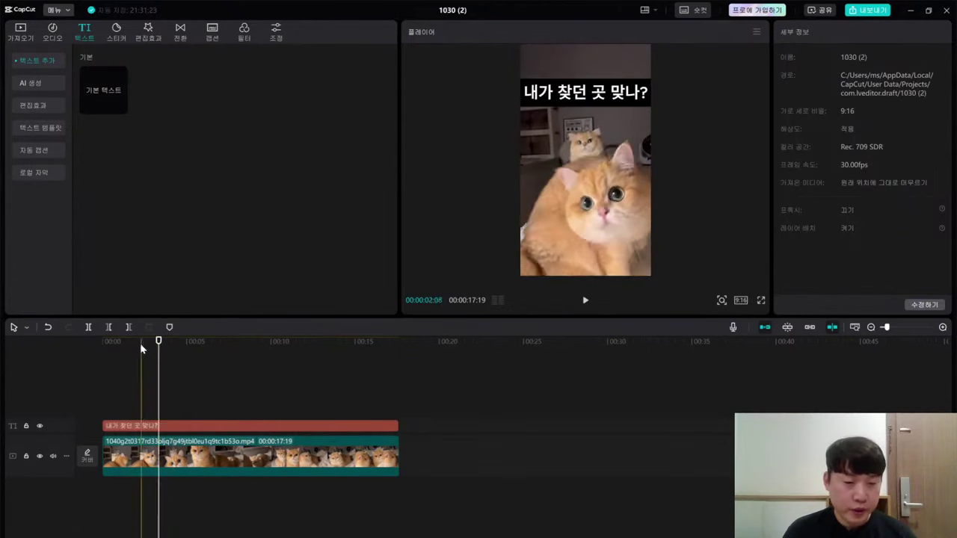
click(140, 344)
key(space)
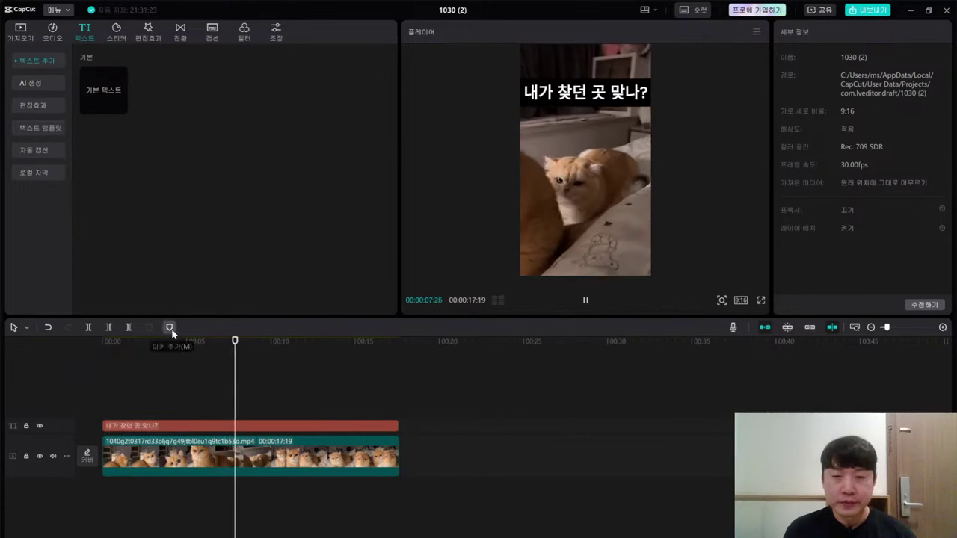
Step: Move the caption slightly higher in the video frame, keeping it horizontally centred
click(577, 96)
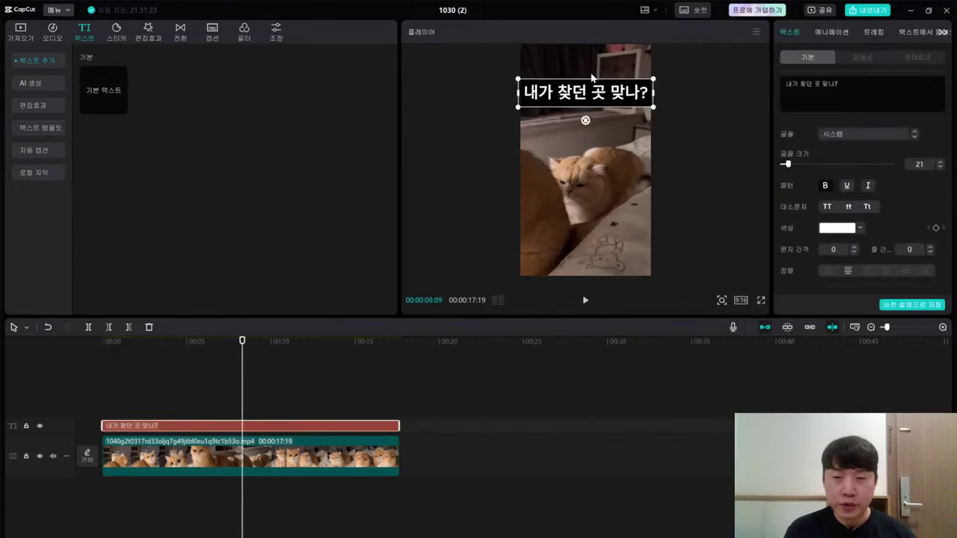
click(594, 90)
key(ctrl+z)
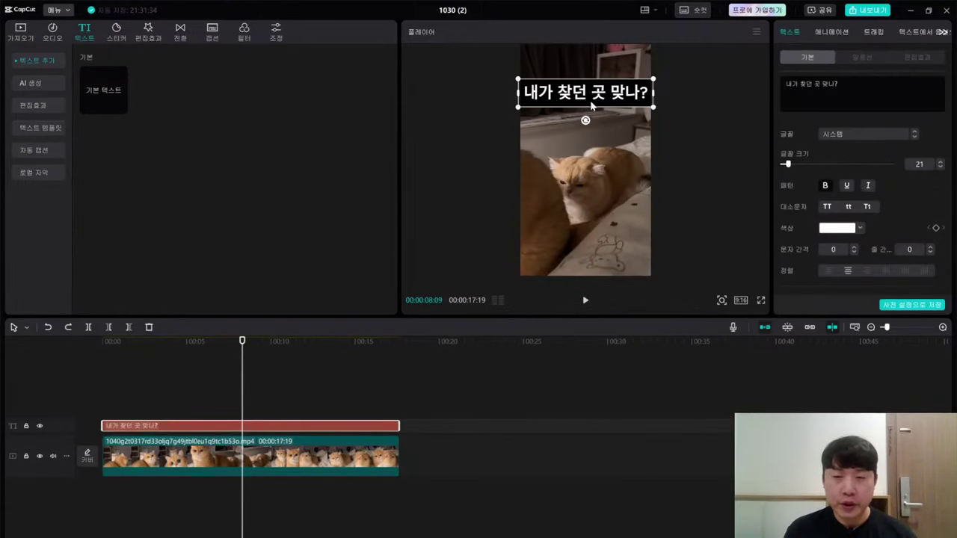
click(602, 97)
click(604, 97)
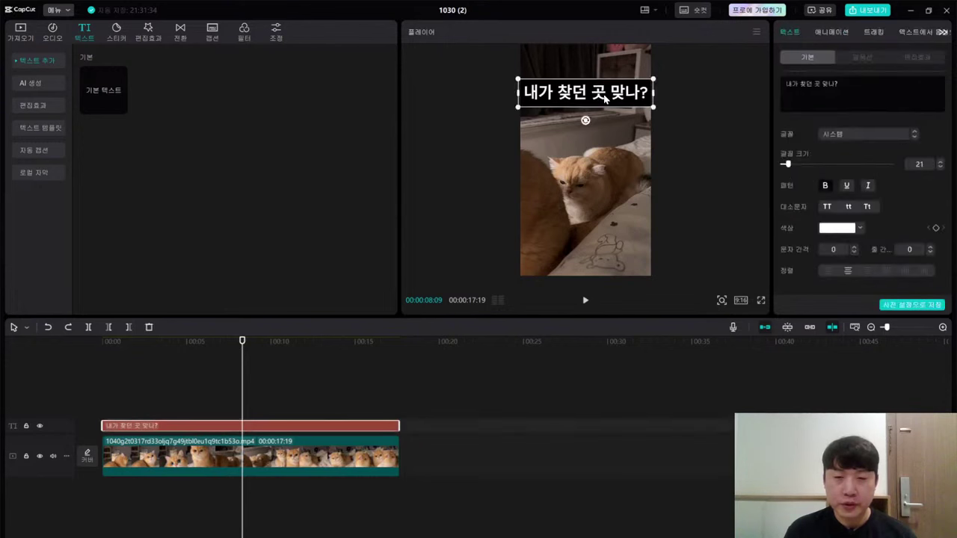
drag(604, 98, 606, 85)
click(680, 148)
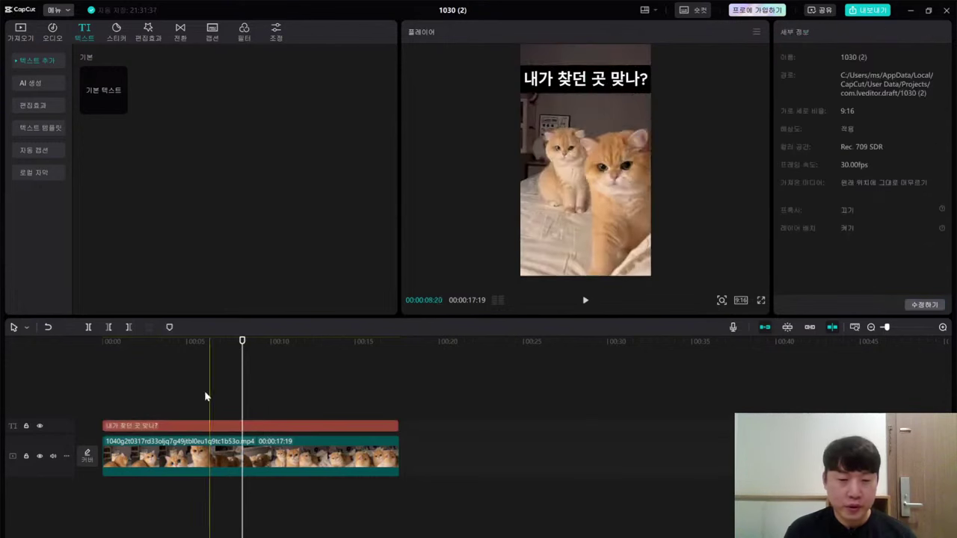
Step: Play back an early part of the video to review the caption's new position
click(199, 390)
click(156, 389)
key(space)
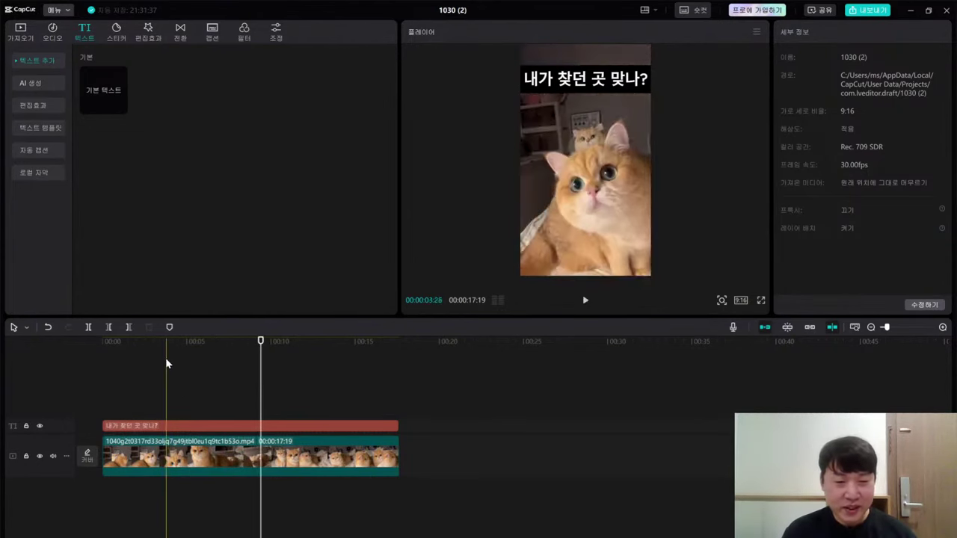
click(165, 359)
Step: Open the text-to-speech voices for the caption and browse the popular ones
click(588, 84)
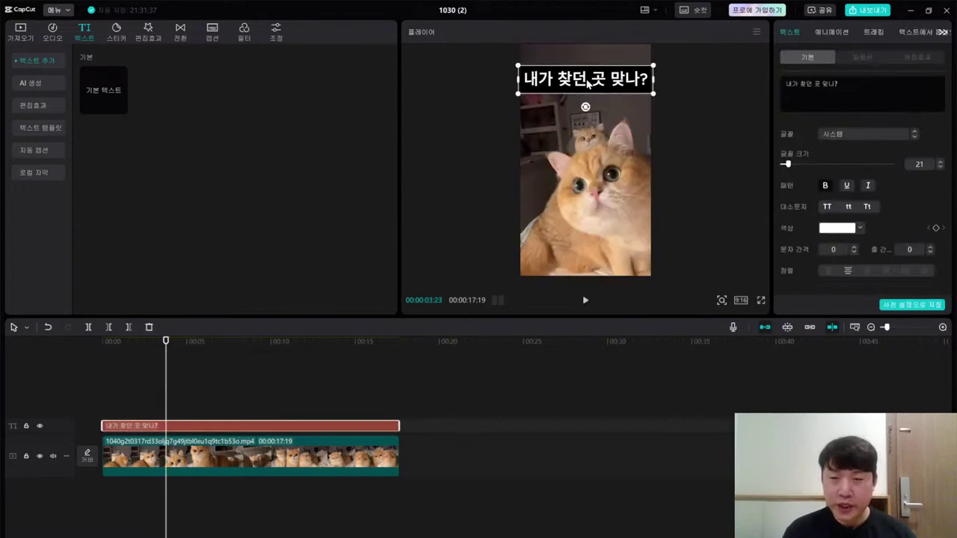
click(916, 34)
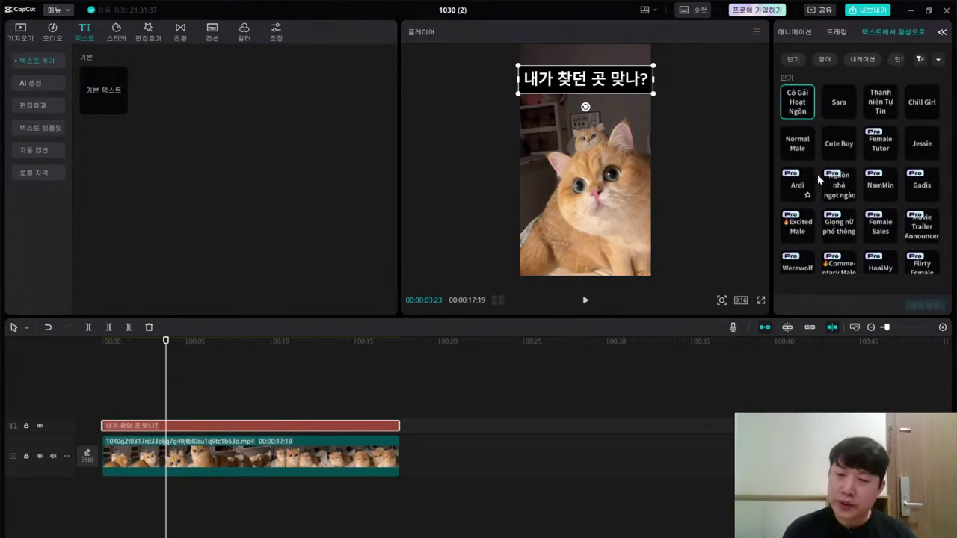
scroll(815, 183, down, 3)
scroll(821, 179, up, 3)
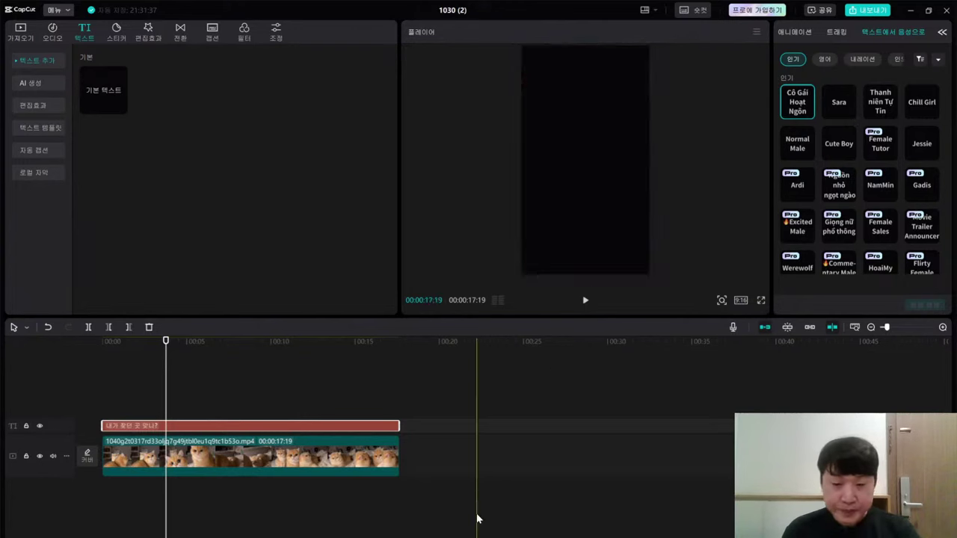
Step: Switch to Chrome and bring up the Typecast dashboard
mouse_move(505, 537)
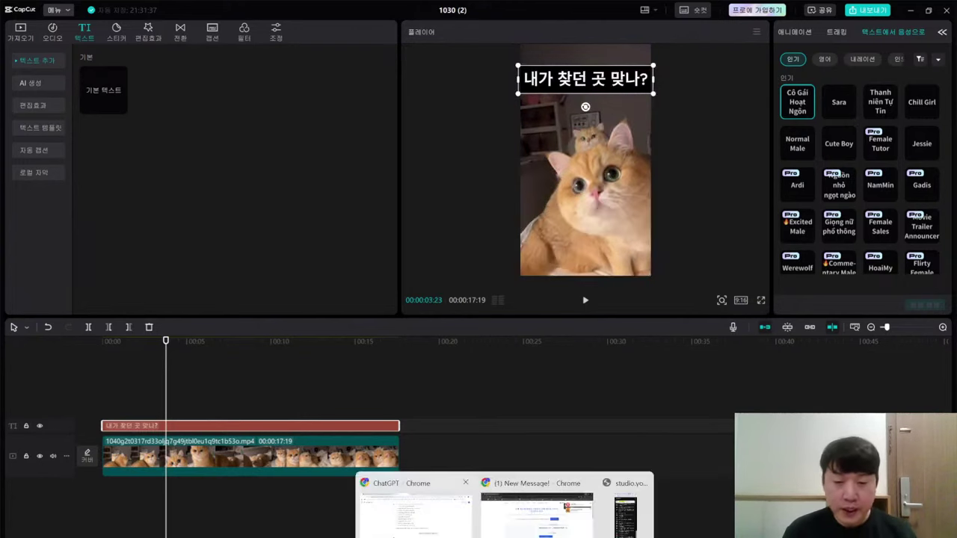
click(415, 508)
click(472, 9)
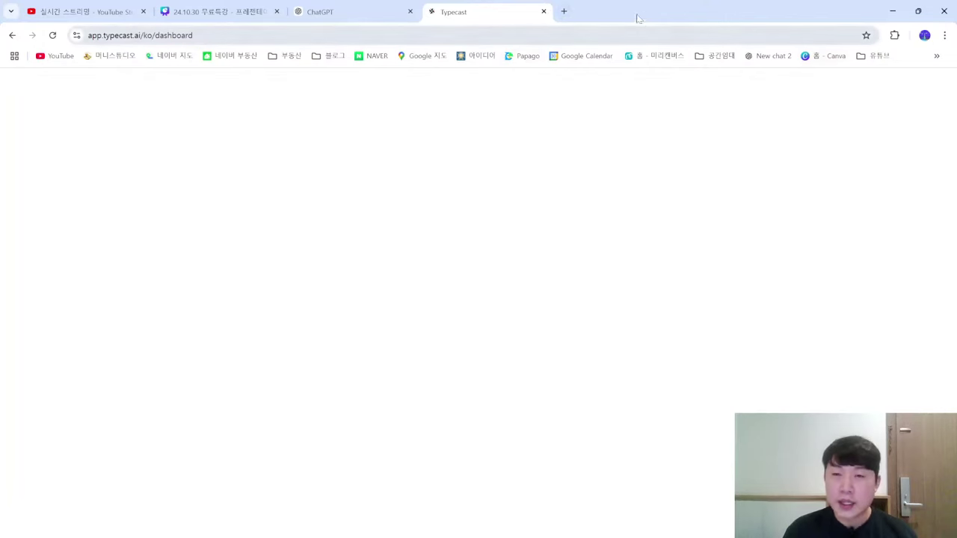
Step: Search the web for "타입캐스트" in a new browser tab and open the Typecast website
click(564, 11)
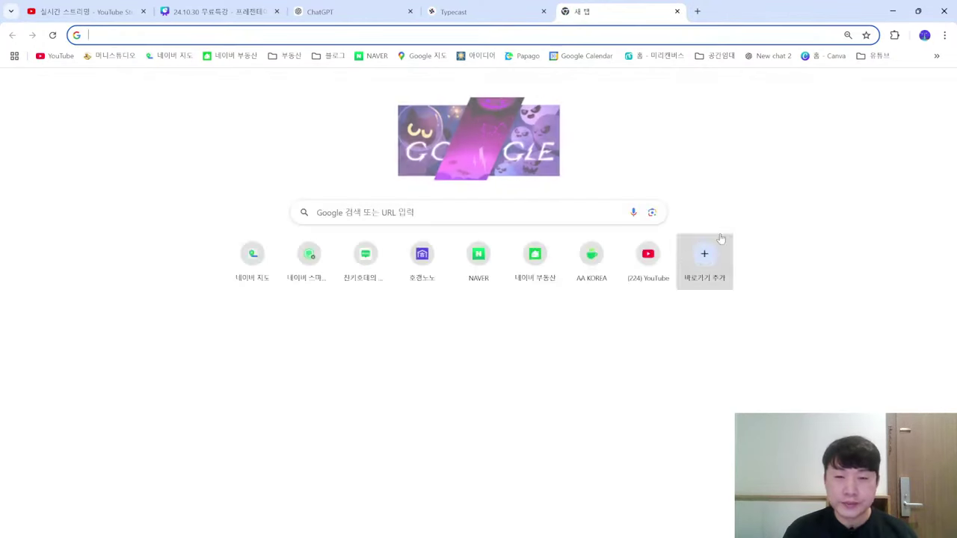
text(타입캐스트)
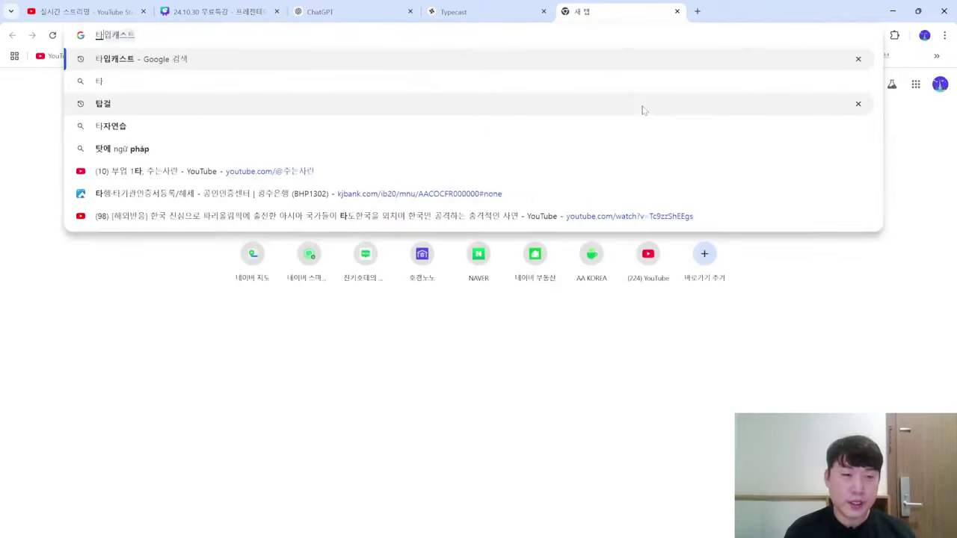
key(Return)
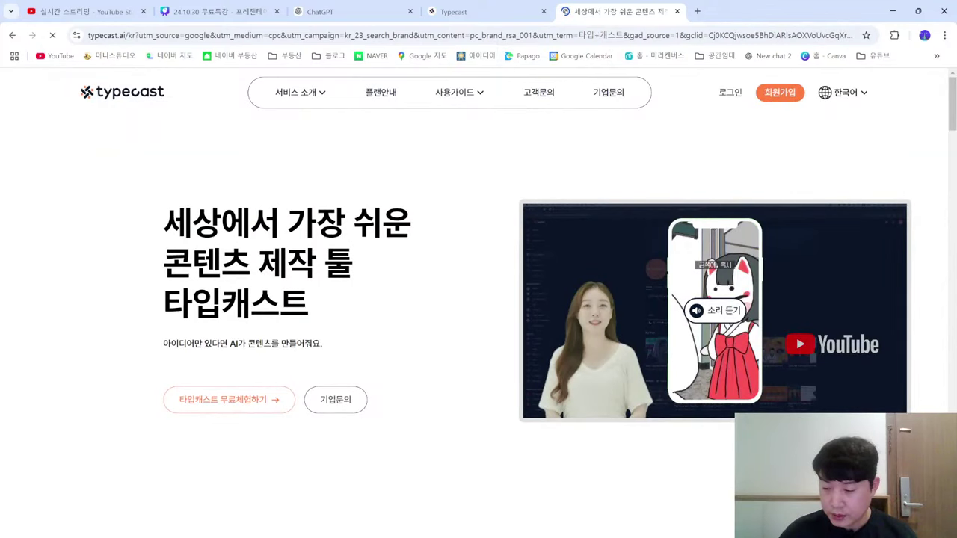
Step: Return to the Typecast dashboard and create a new vertical project
click(490, 11)
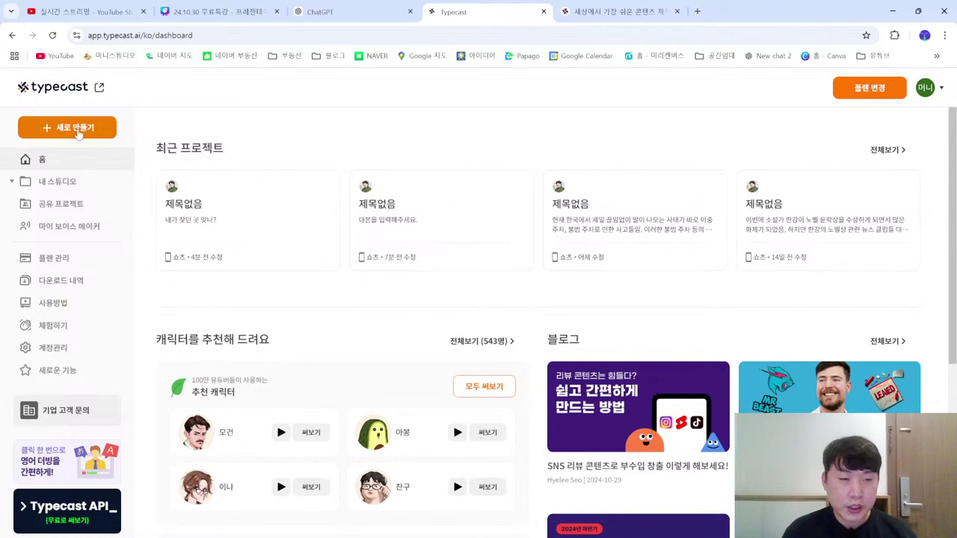
click(78, 132)
click(71, 183)
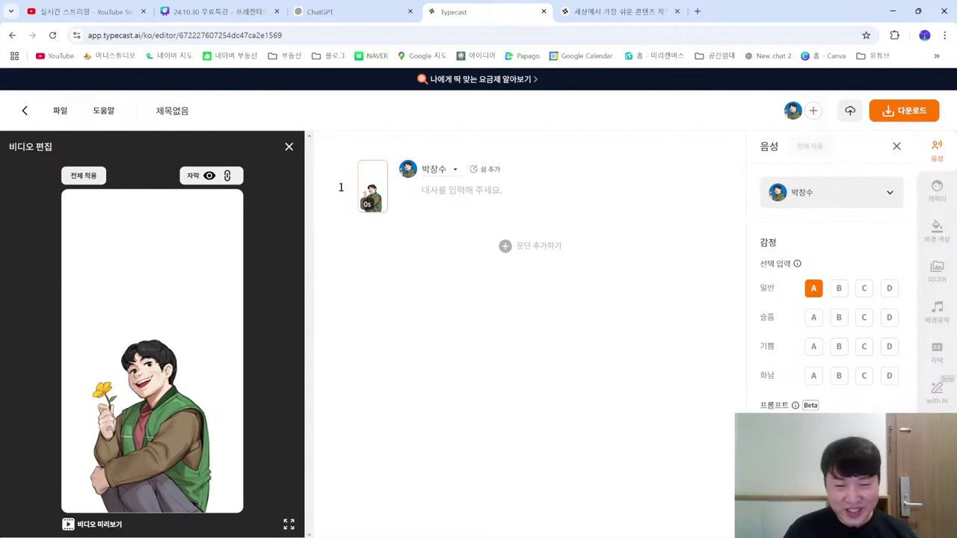
Step: Enter "내가 찾던 곳 맞나?" as the first script line and listen to its generated voice
text(내가 찾던 곳 맞나?)
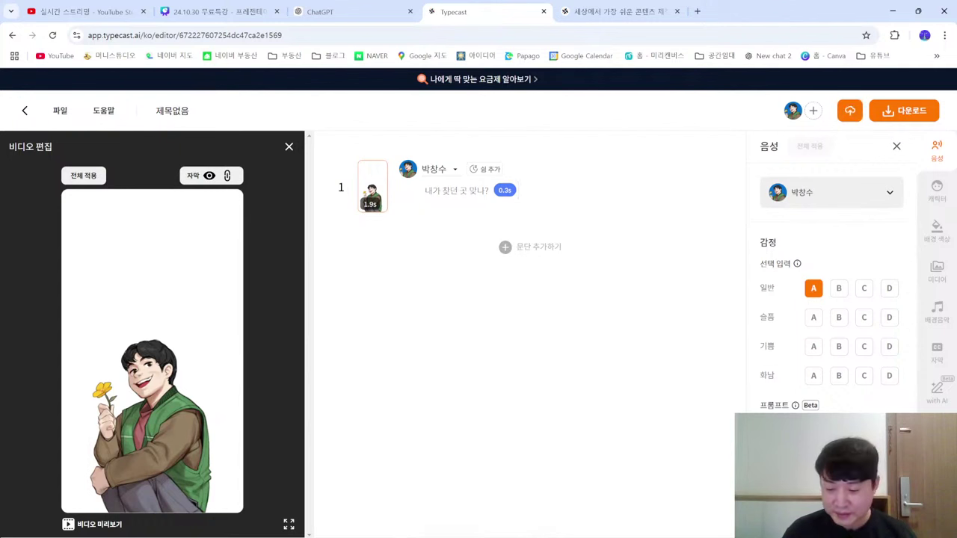
key(ctrl+shift+Return)
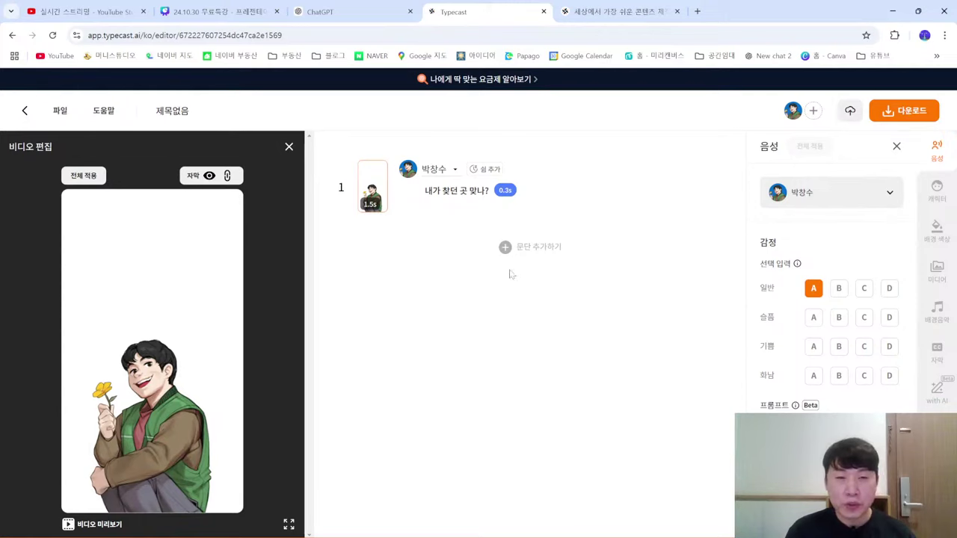
mouse_move(677, 537)
click(677, 512)
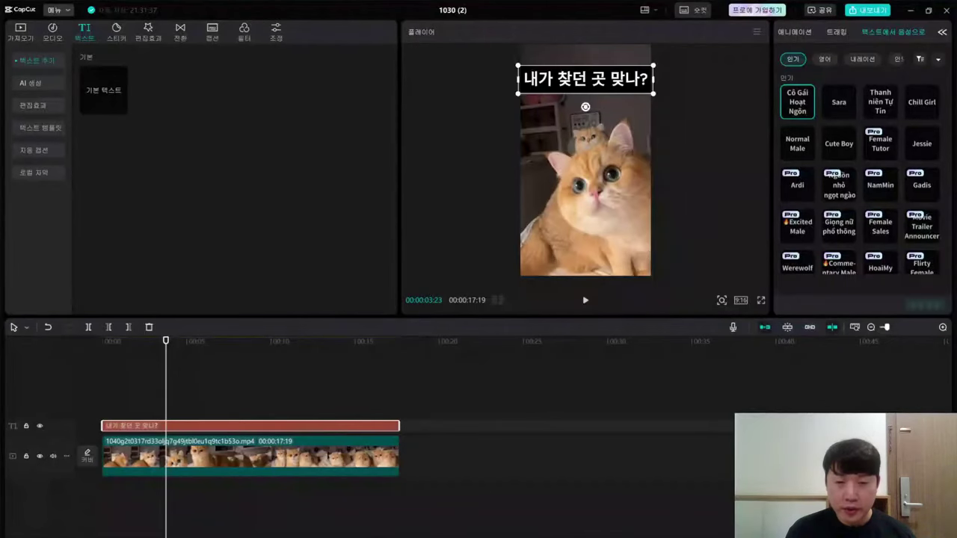
click(911, 10)
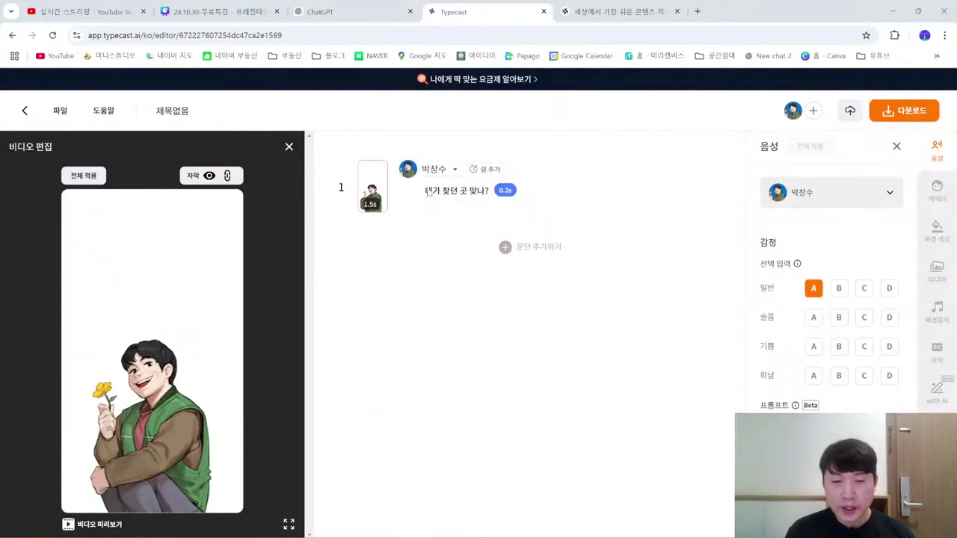
Step: Compare the line's voice with the sad (슬픔) A and happy (기쁨) A emotions, and restore the normal (일반) A emotion
scroll(823, 295, down, 4)
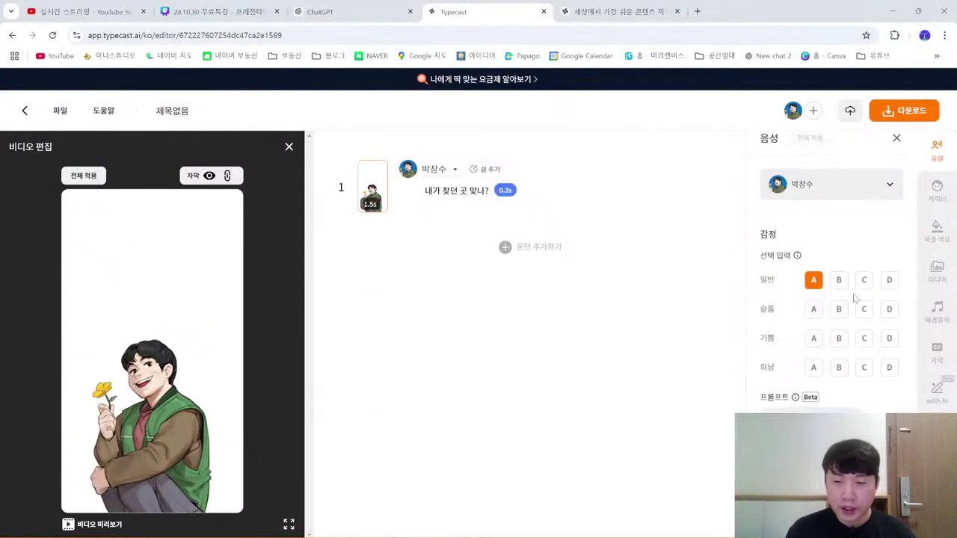
scroll(845, 284, down, 3)
scroll(823, 258, up, 8)
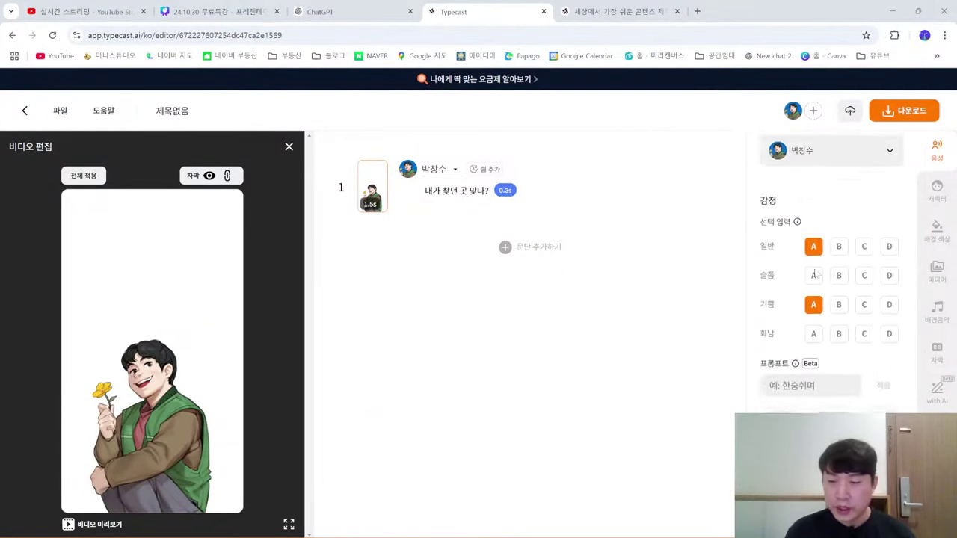
scroll(823, 258, down, 4)
scroll(823, 258, up, 3)
click(815, 263)
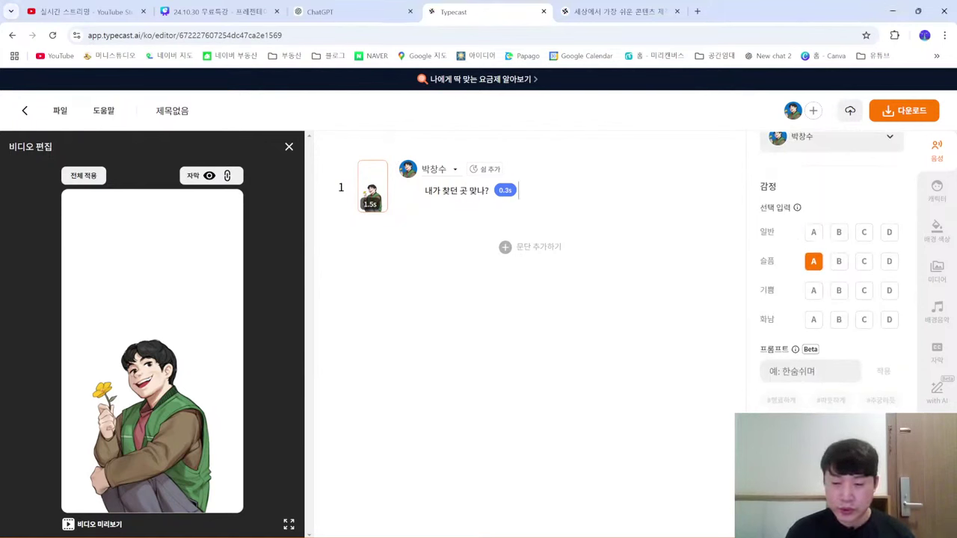
key(ctrl+shift+Return)
click(814, 291)
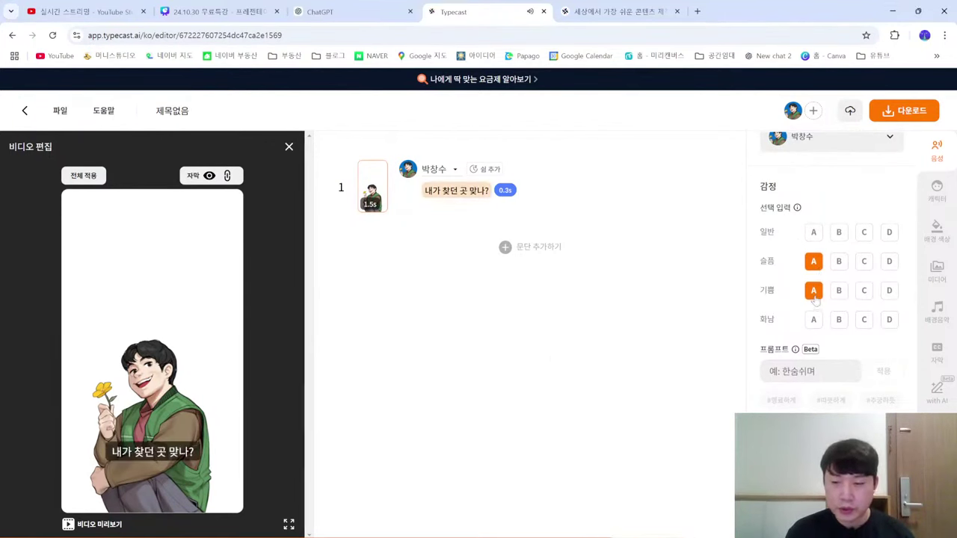
key(ctrl+shift+Return)
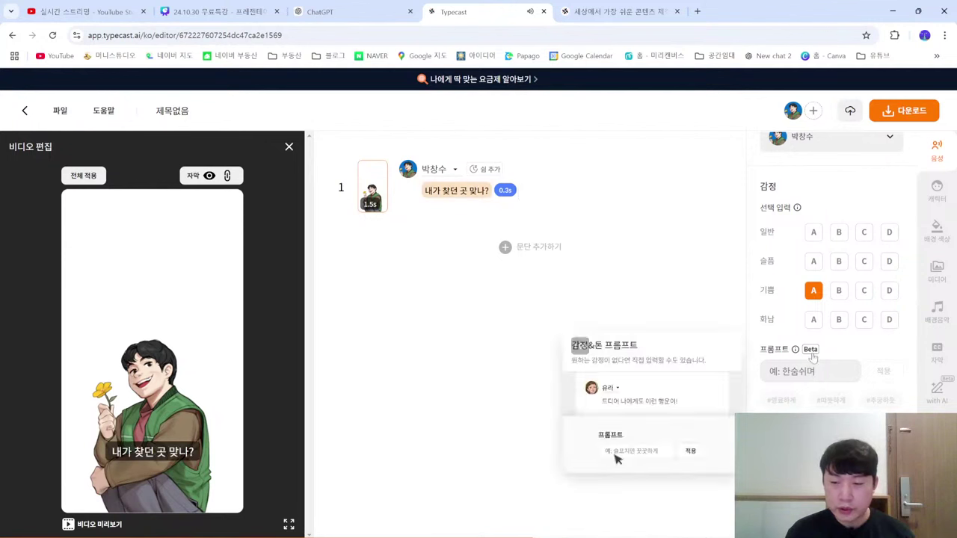
click(813, 231)
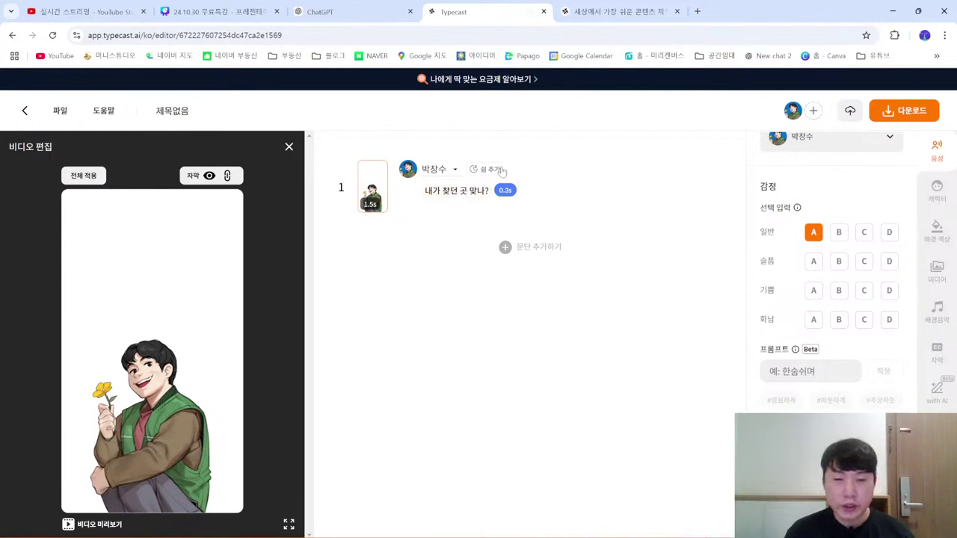
Step: Browse the voice characters, filter them by the acting award (연기력 어워드) collection, and preview 호빈이's voice without changing the cast character
click(442, 179)
click(456, 231)
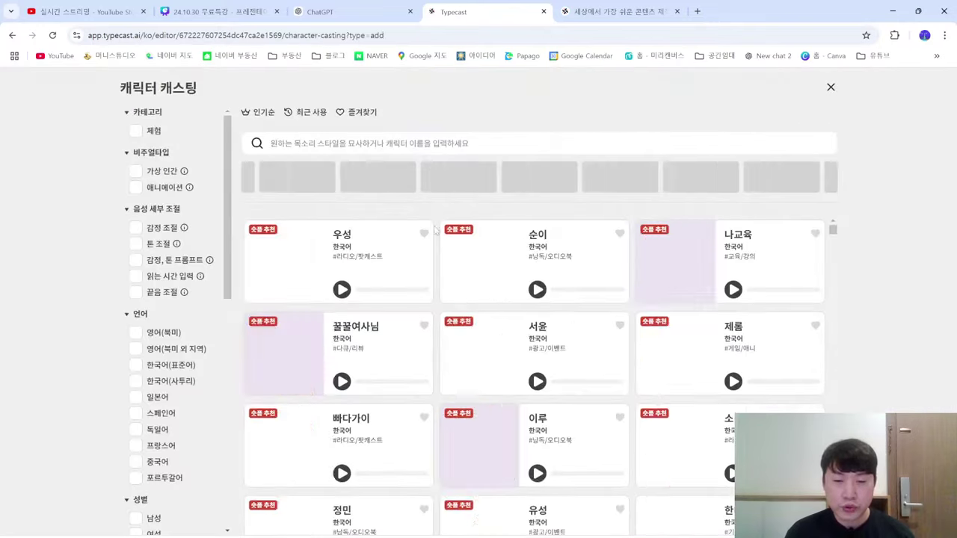
scroll(501, 311, down, 5)
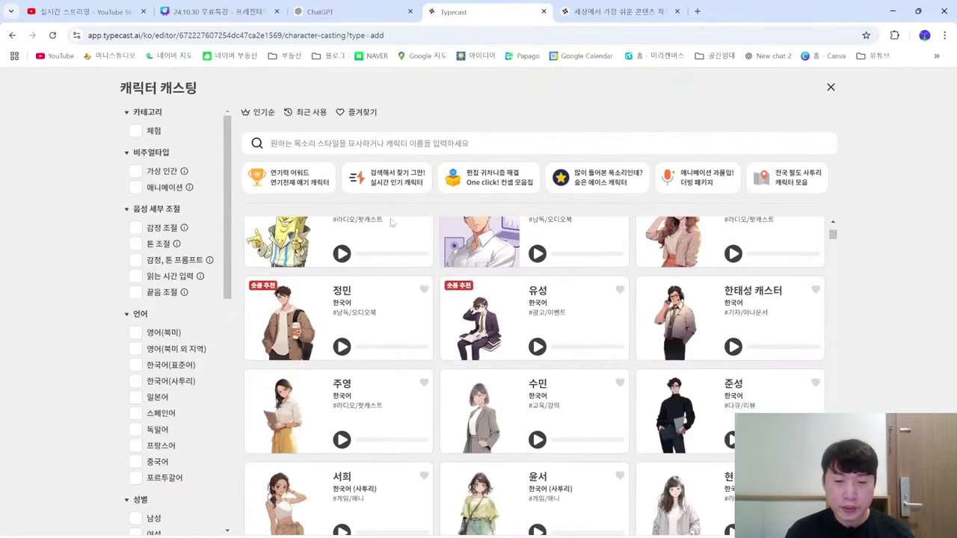
scroll(501, 310, down, 3)
scroll(493, 322, up, 4)
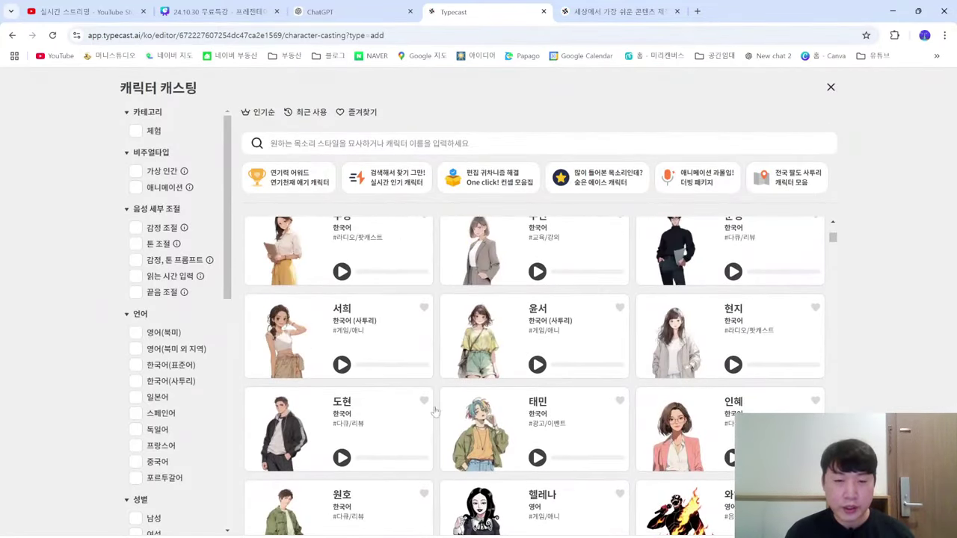
click(270, 181)
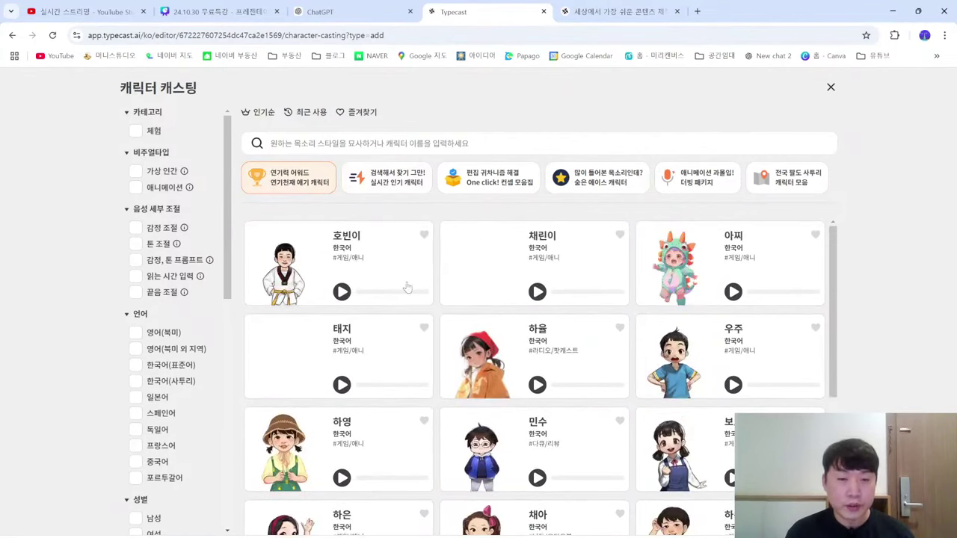
click(342, 292)
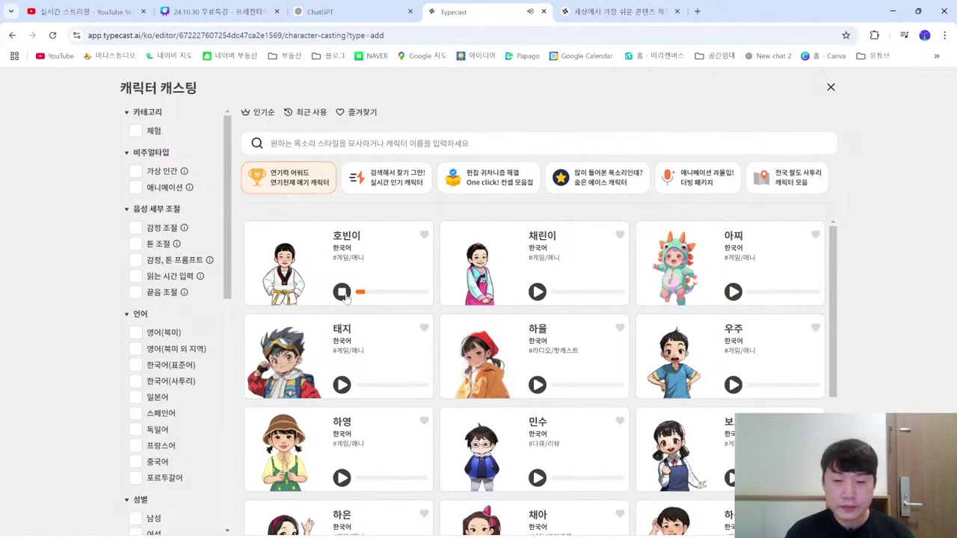
scroll(389, 447, down, 3)
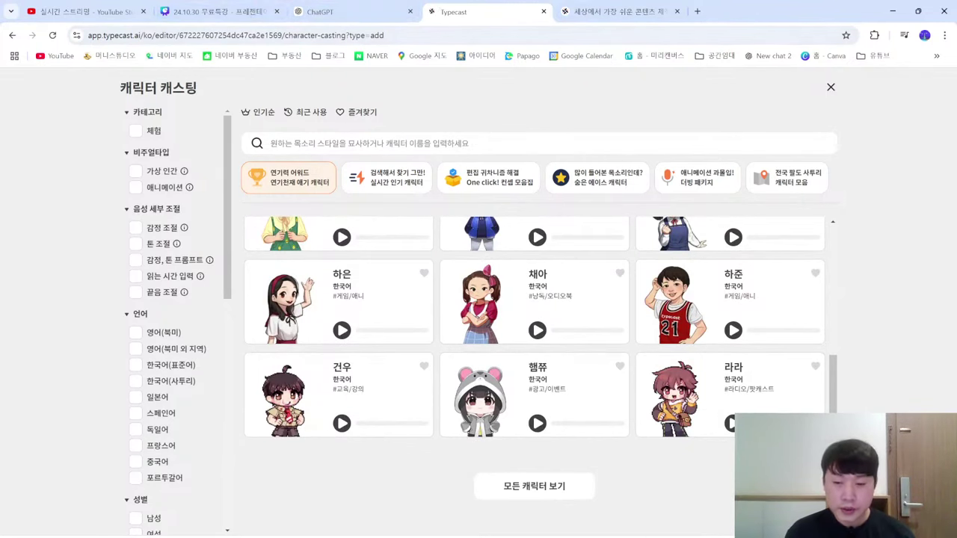
click(606, 12)
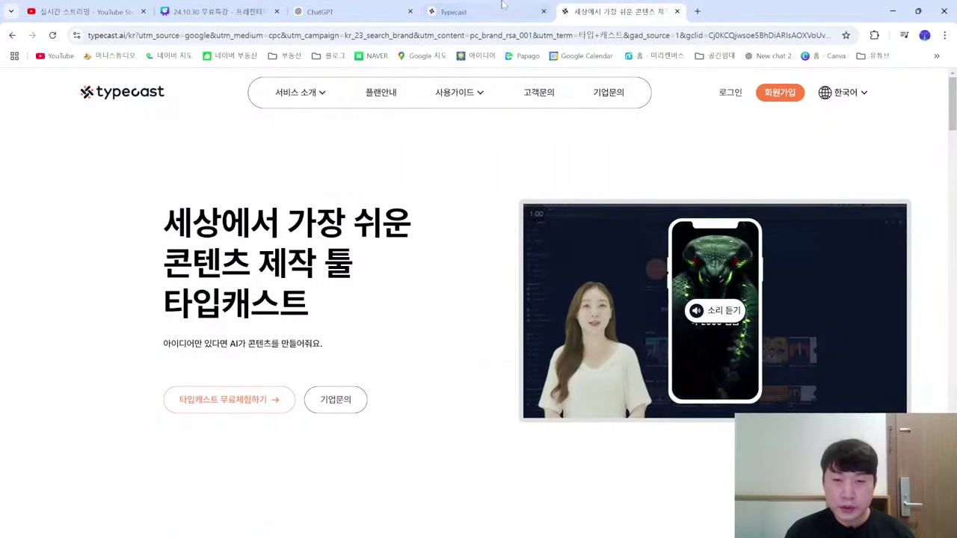
click(423, 9)
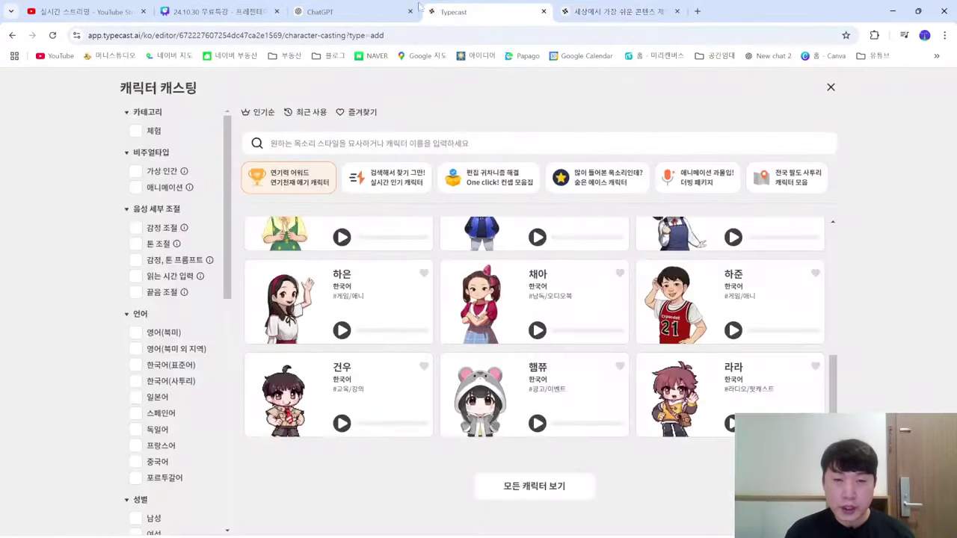
click(831, 88)
Step: Download the voice line as a high-quality mp3 audio file named "고양이 5", with all sentences merged into one file
click(906, 116)
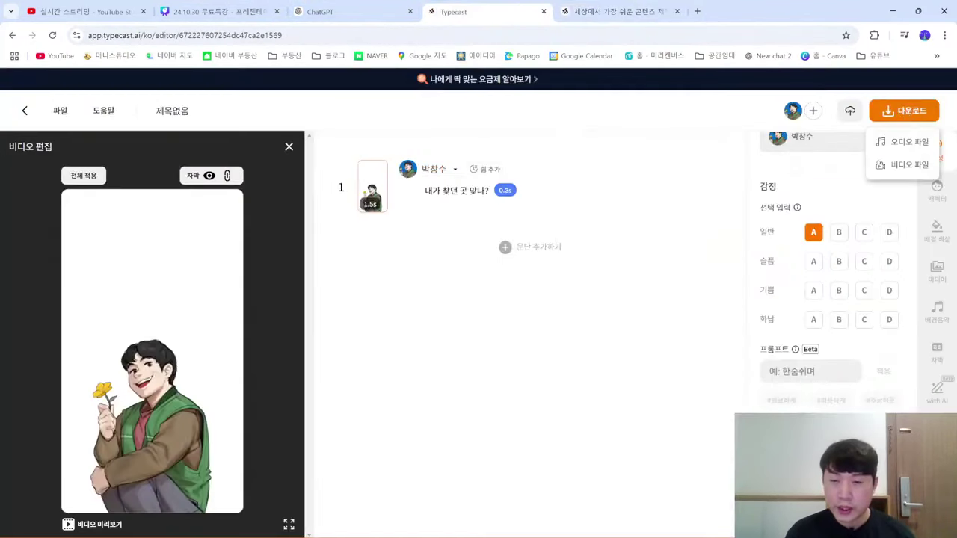
click(907, 144)
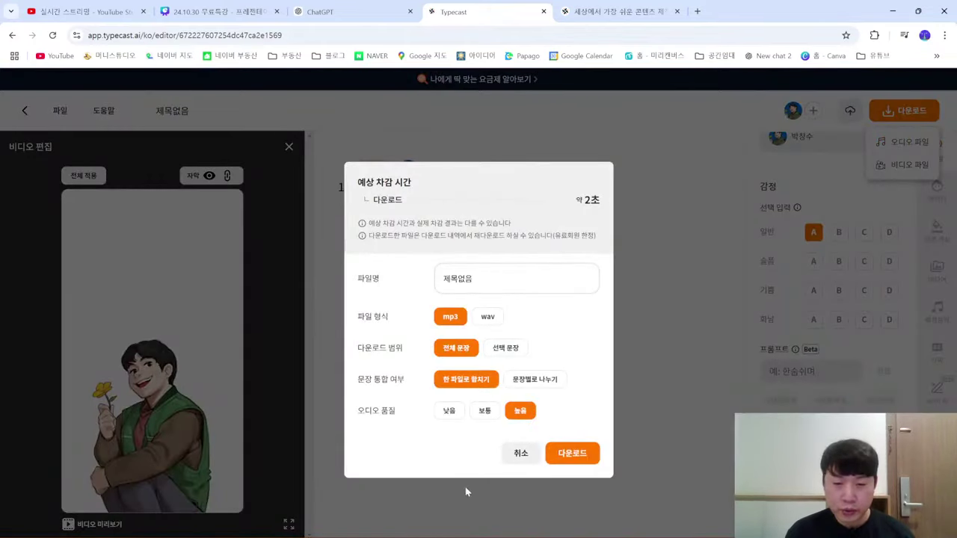
click(516, 278)
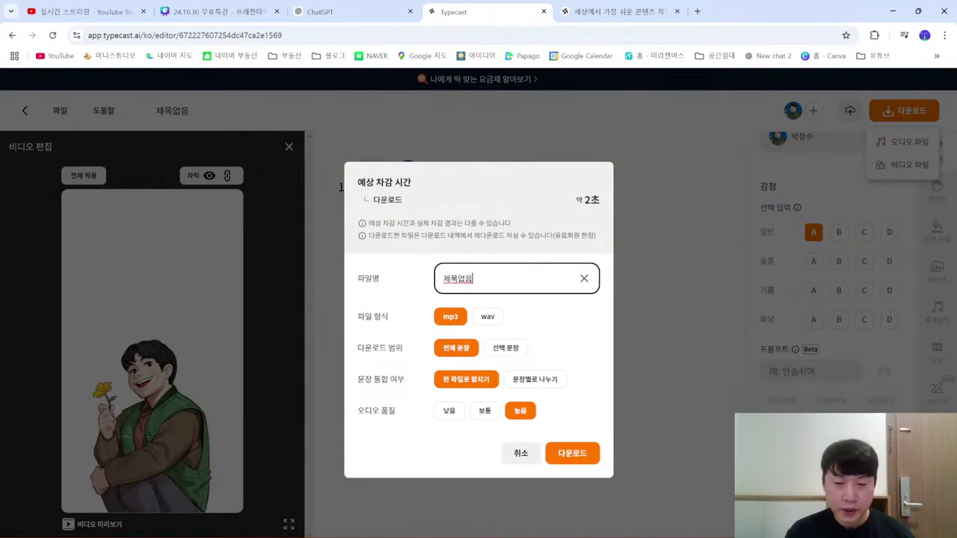
key(BackSpace)
key(BackSpace)
key(BackSpace)
key(BackSpace)
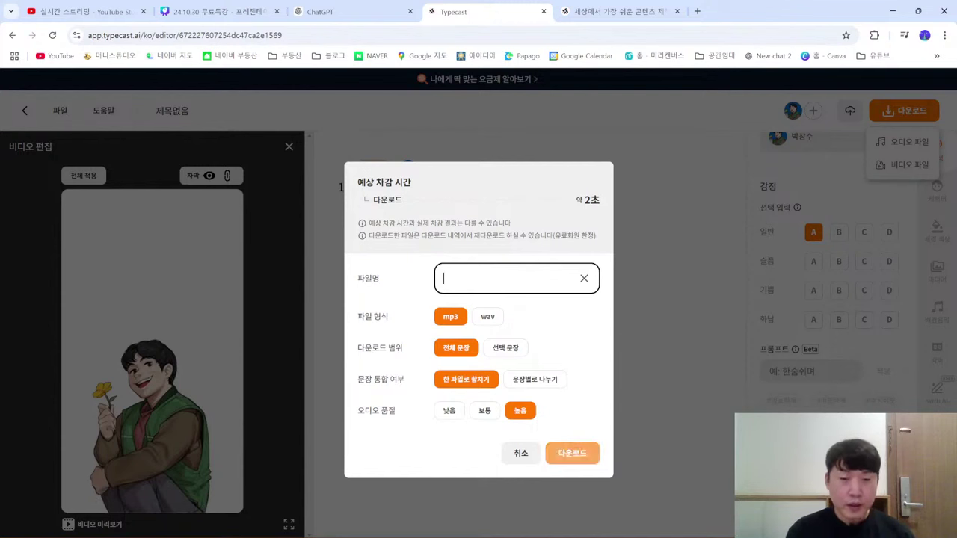
text(고양이 5)
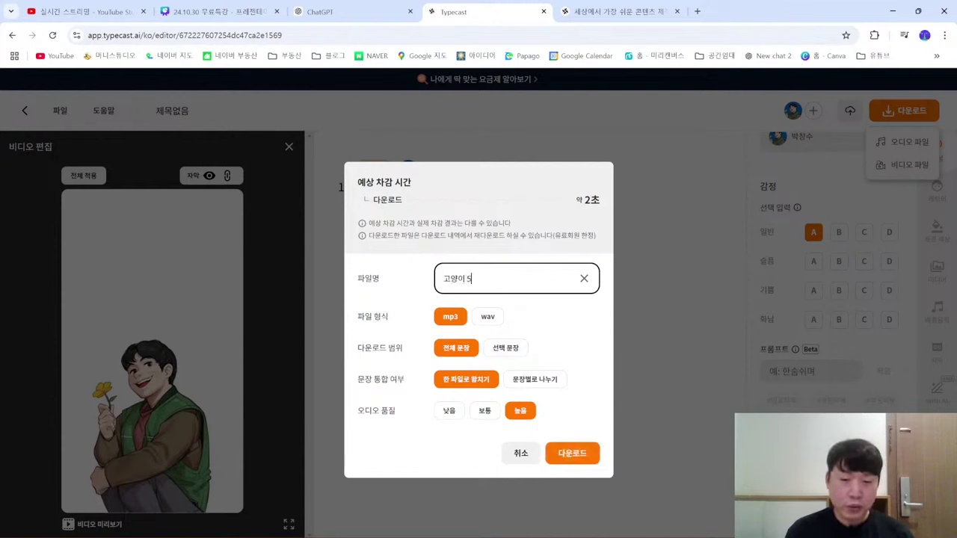
click(573, 454)
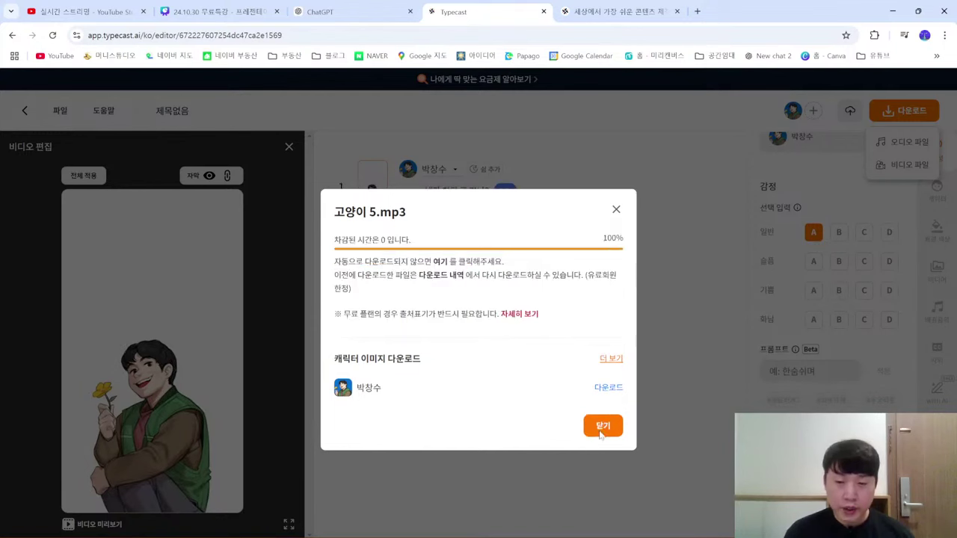
key(Escape)
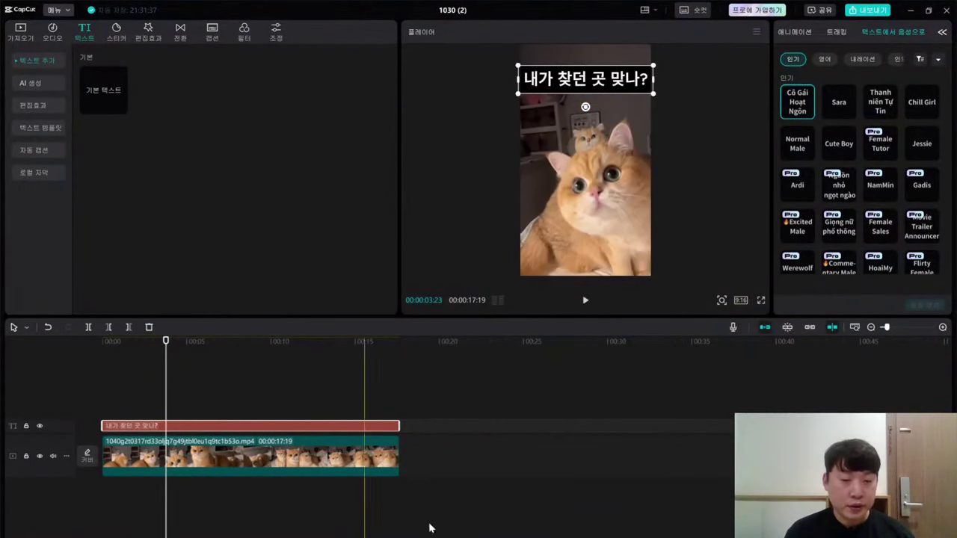
Step: Switch to CapCut and import the "고양이 5" audio file from the Downloads folder into the project media
click(471, 515)
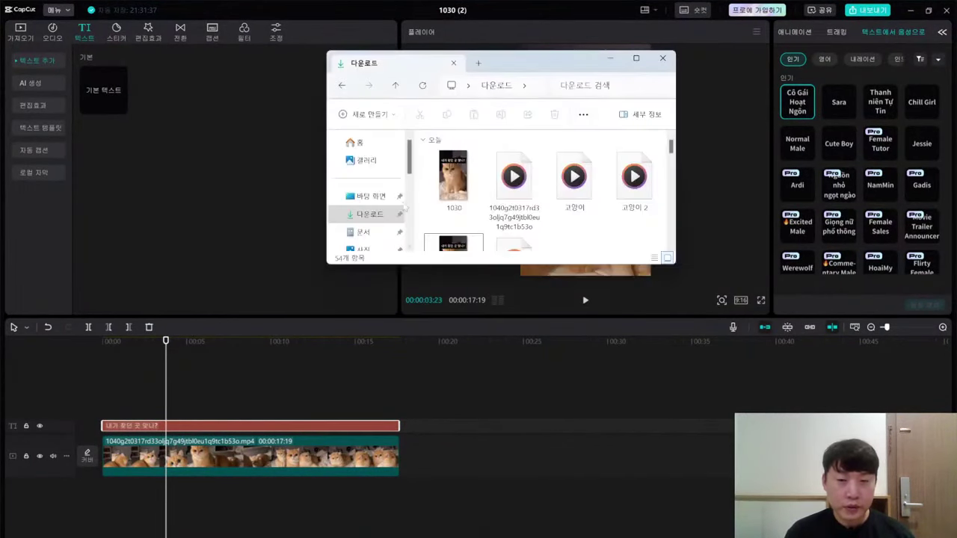
click(452, 179)
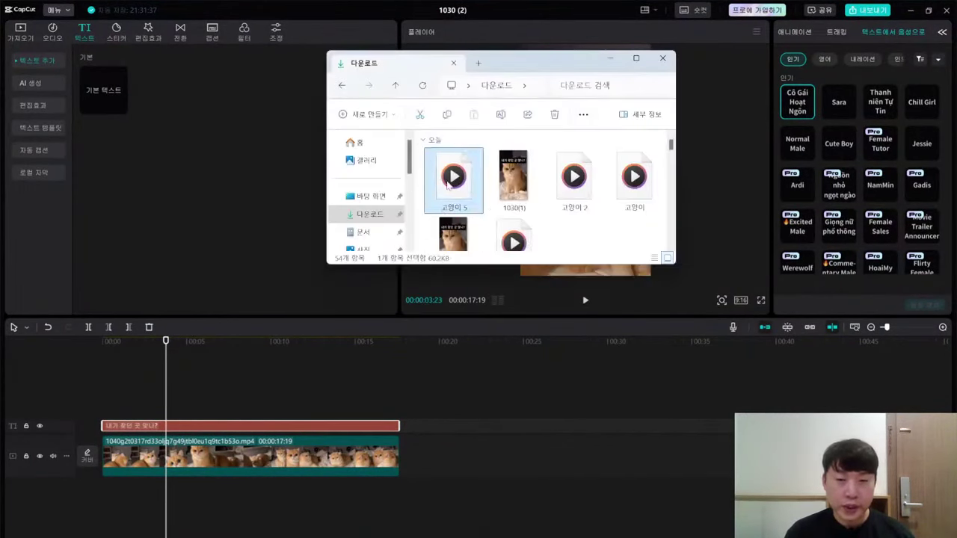
drag(450, 185, 161, 159)
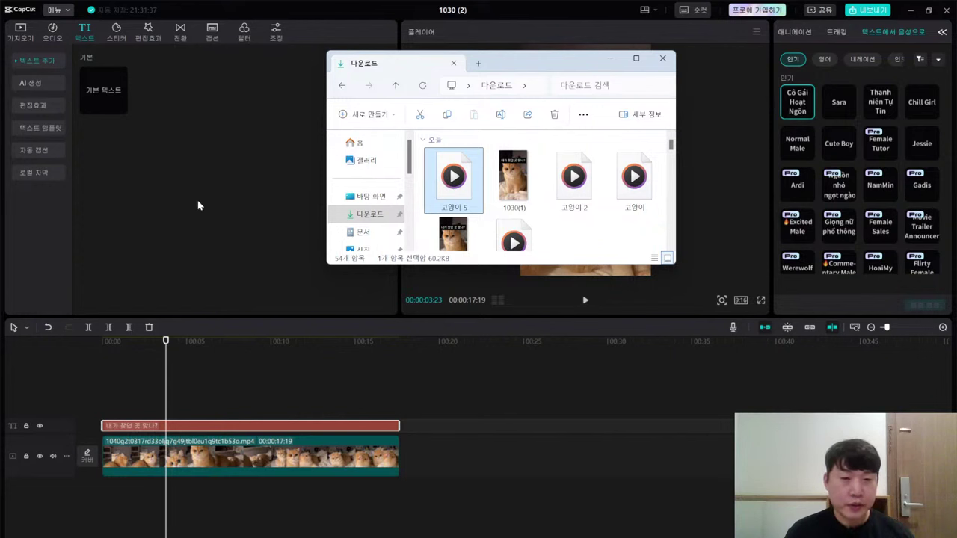
click(233, 176)
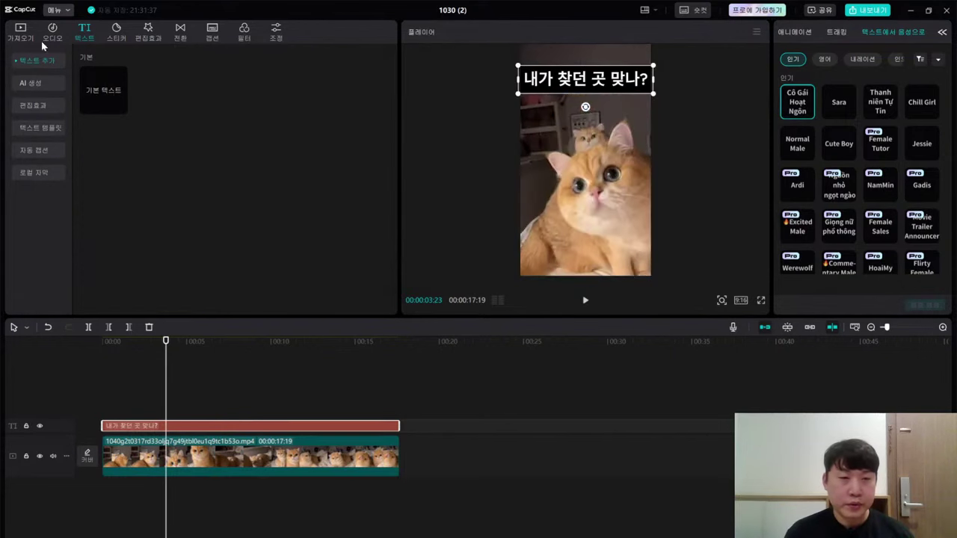
click(21, 33)
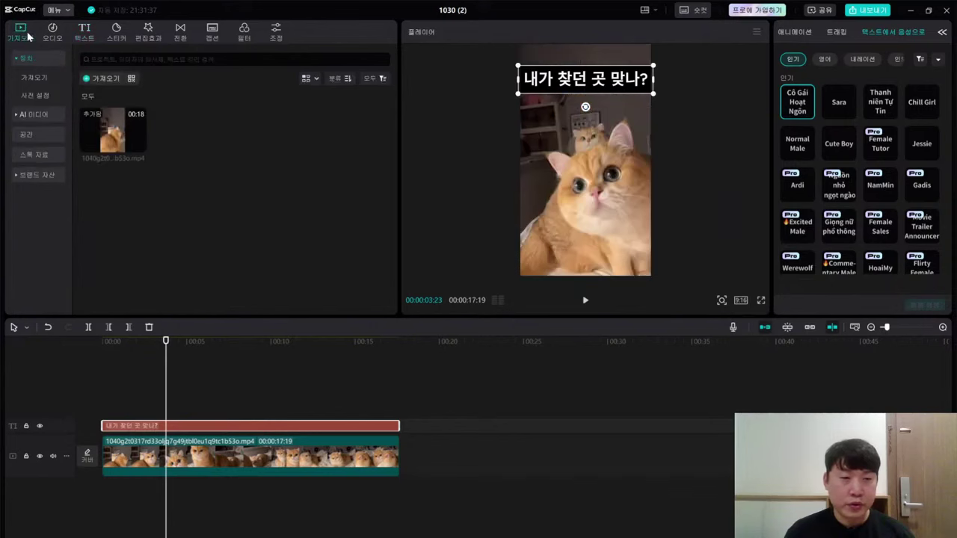
key(alt+Tab)
drag(458, 179, 259, 206)
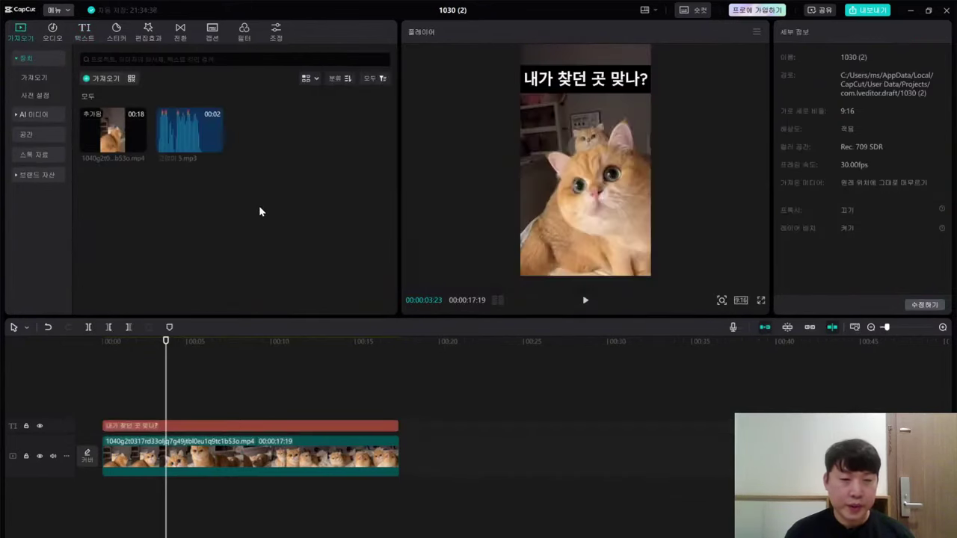
click(84, 33)
key(alt+Tab)
click(219, 168)
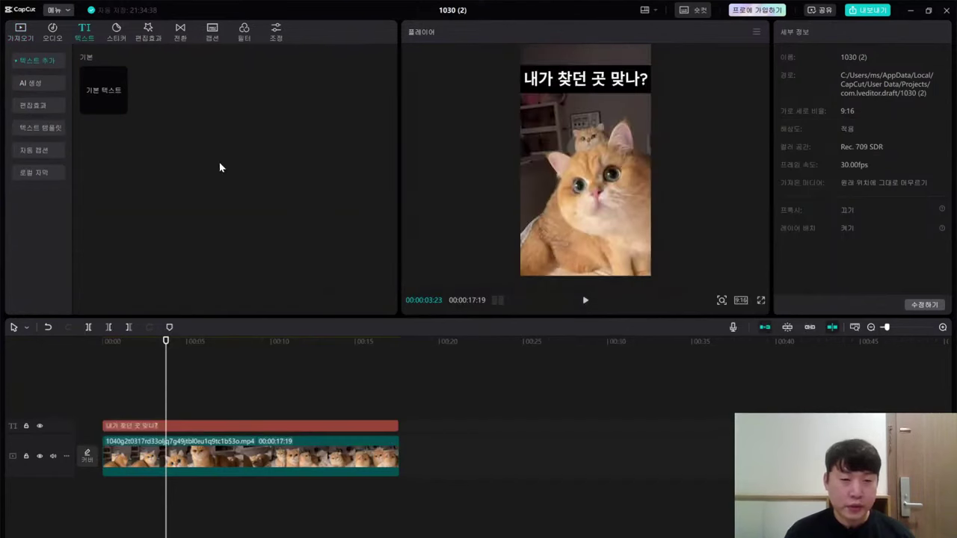
click(20, 32)
key(alt+Tab)
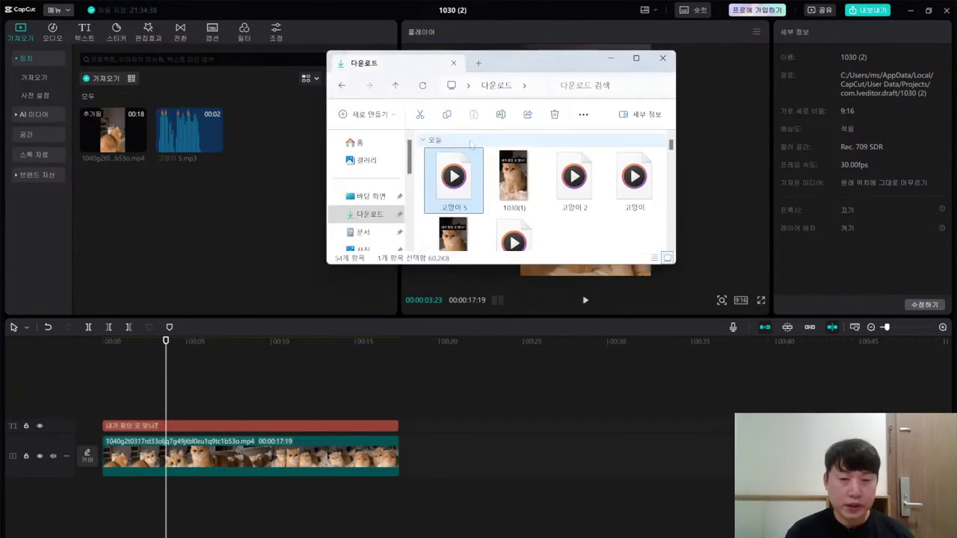
click(242, 180)
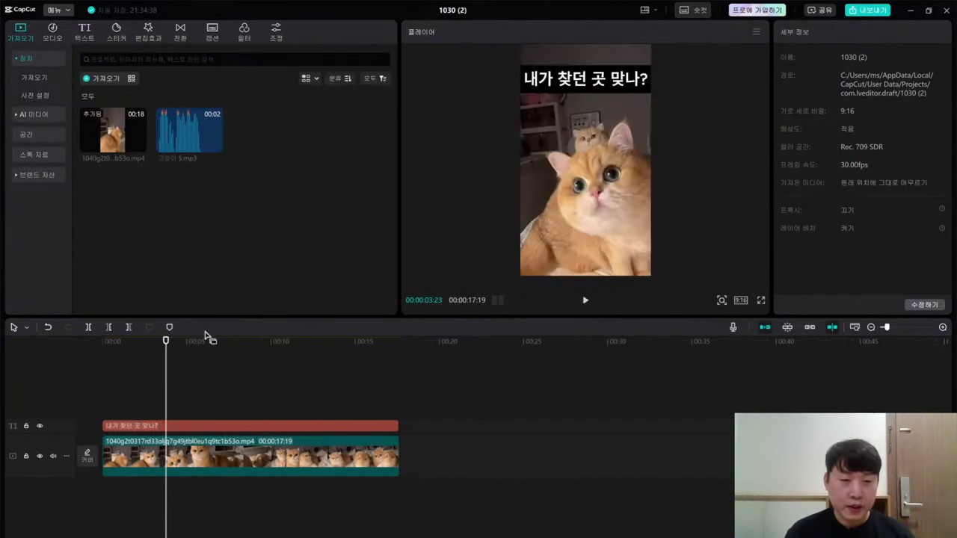
Step: Add the "고양이 5" audio to the timeline at the very start of the video
drag(166, 342, 94, 342)
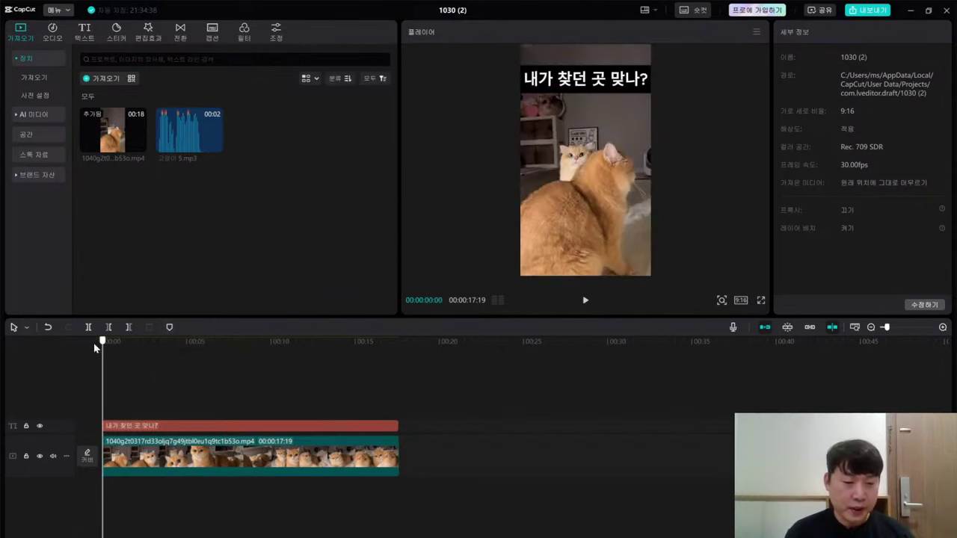
click(204, 127)
click(215, 146)
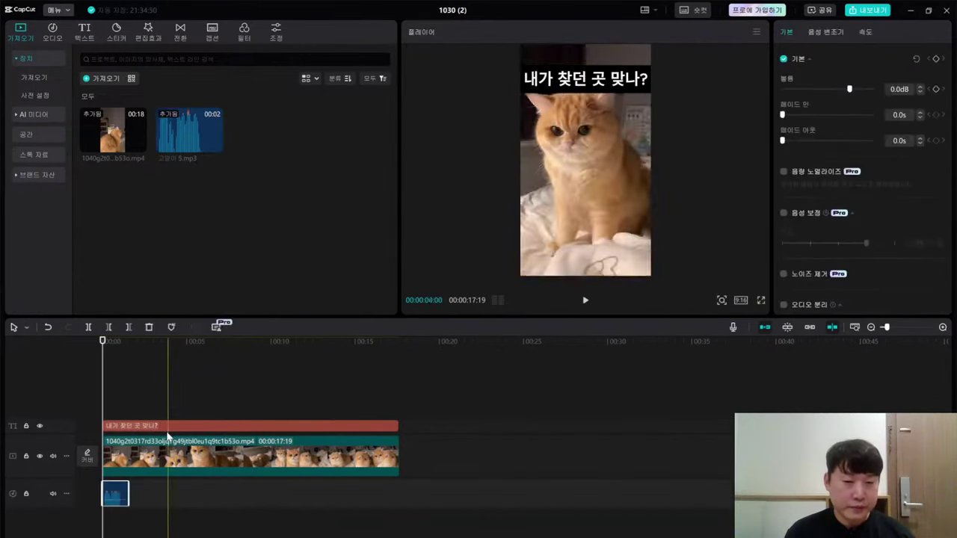
Step: Play the video from the beginning to check the voice line against the caption
click(177, 367)
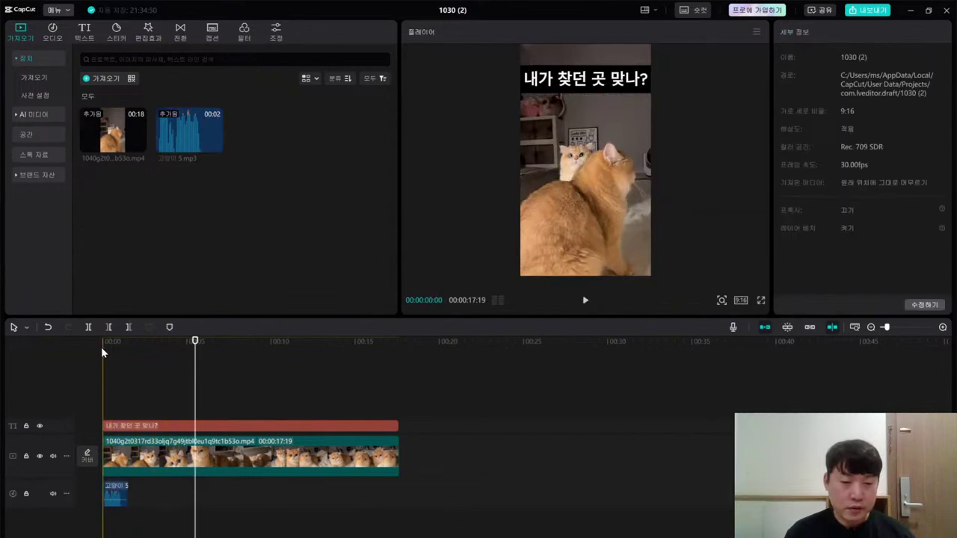
click(102, 353)
click(165, 349)
key(space)
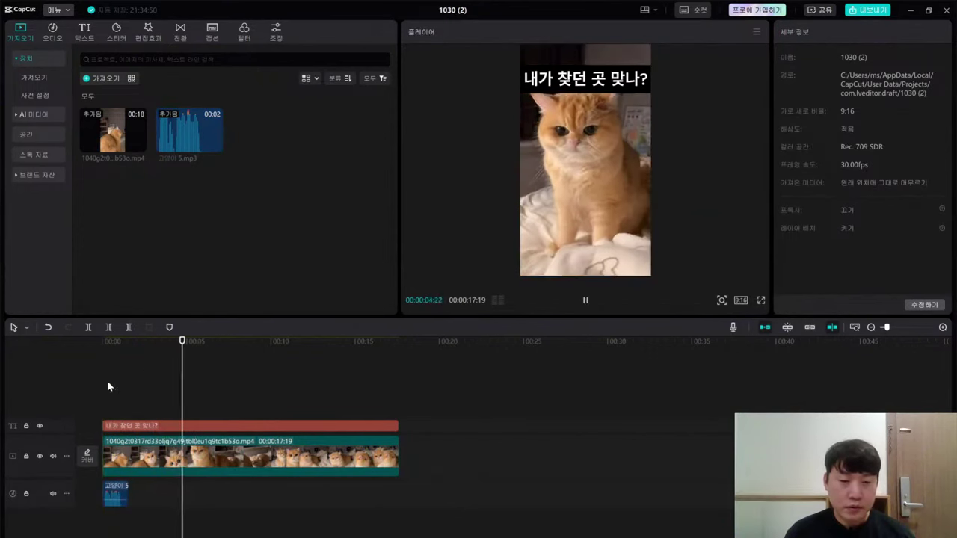
click(116, 345)
click(102, 344)
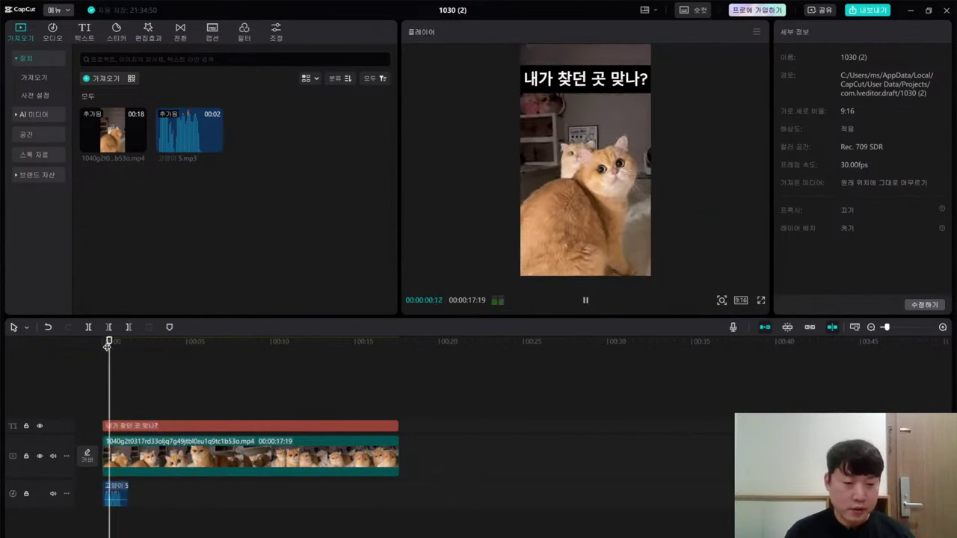
Step: Play the video from about the 4-second mark in stretches to review the scenes following the voice line
click(165, 348)
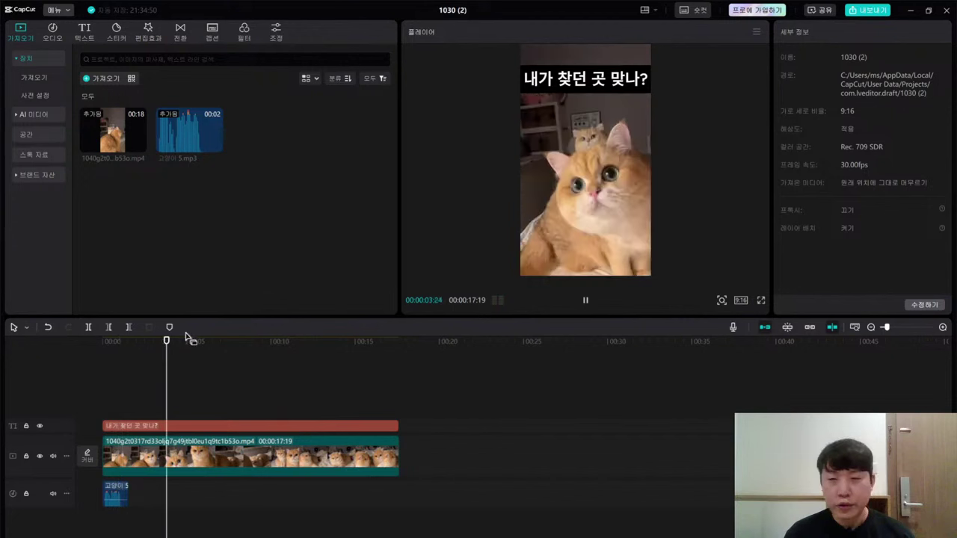
click(188, 341)
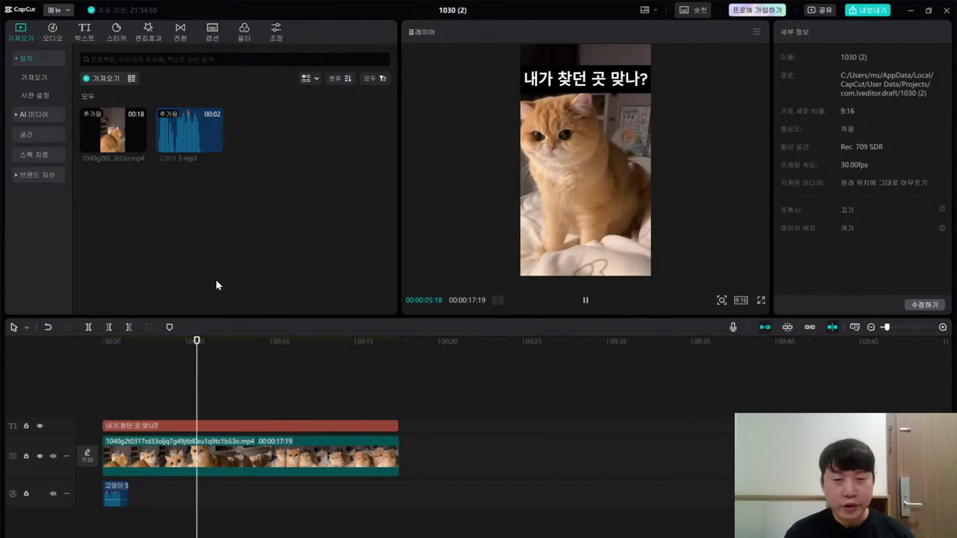
key(space)
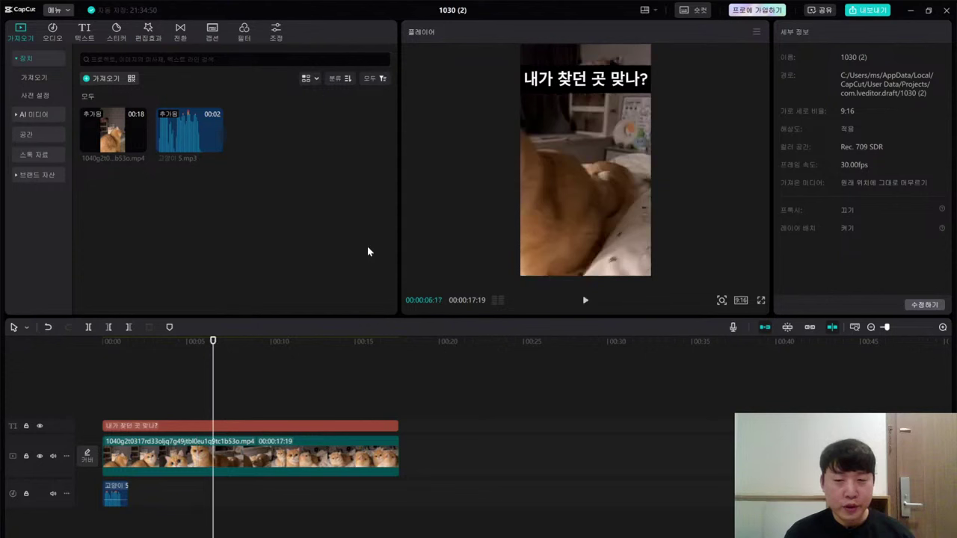
key(space)
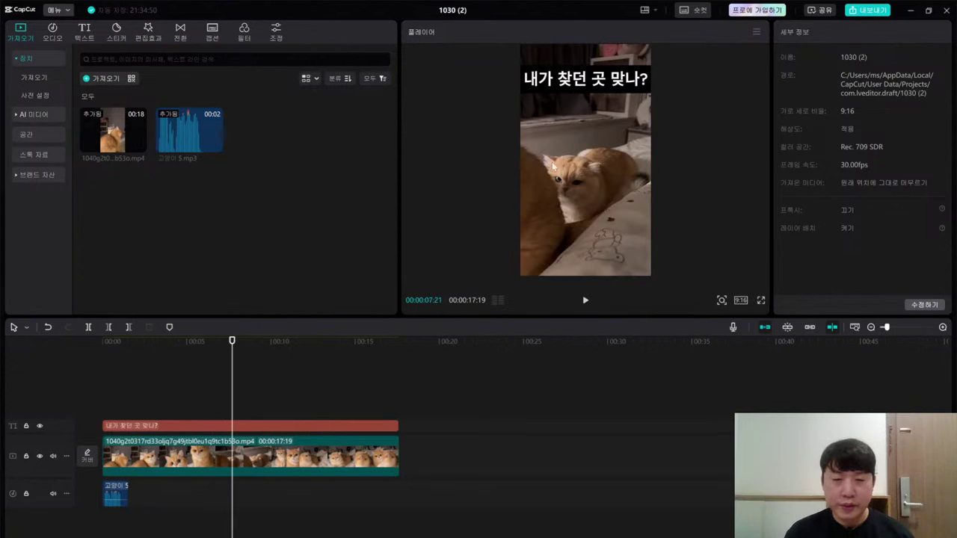
key(space)
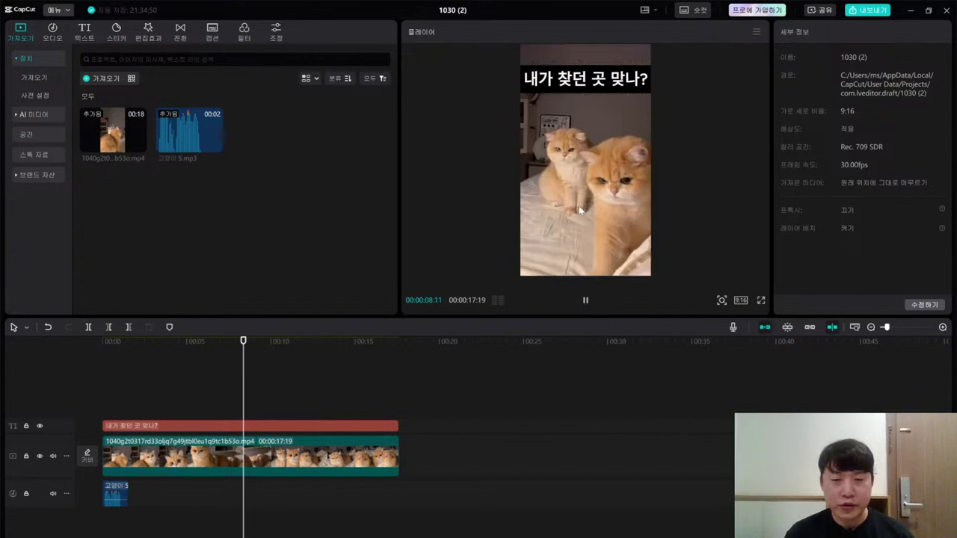
key(space)
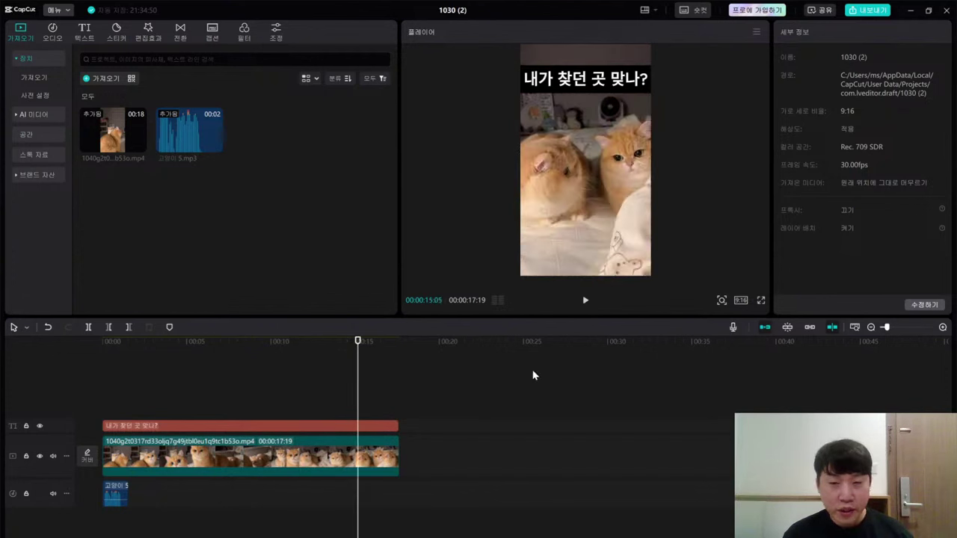
Step: Open the video's export settings to check them and leave without exporting
key(ctrl+e)
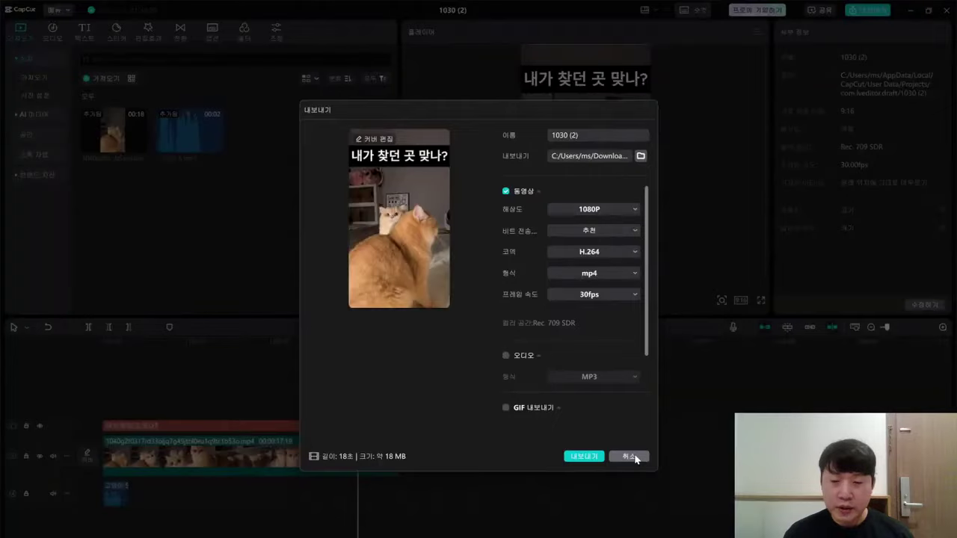
click(630, 457)
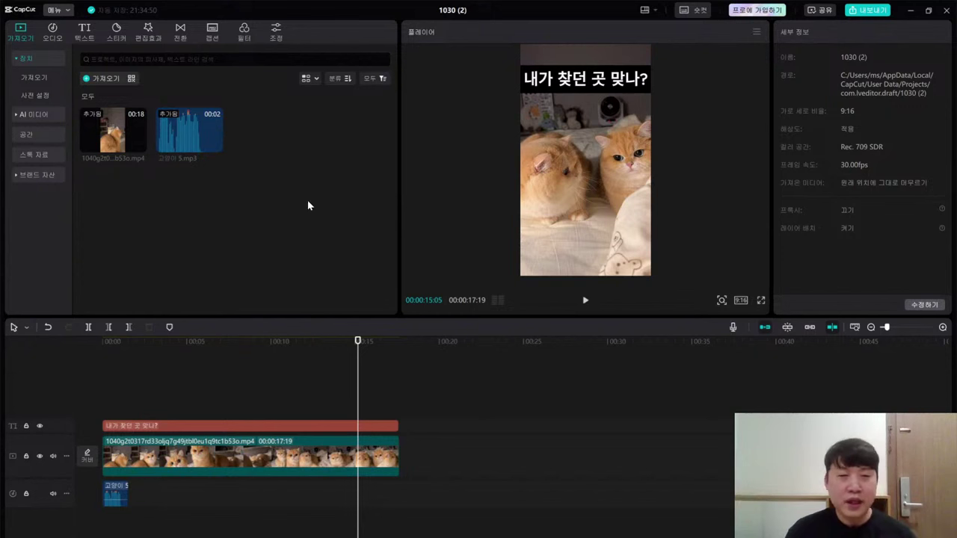
Step: Filter the audio library's music to commercial-use tracks (상업적) and browse the list
click(52, 37)
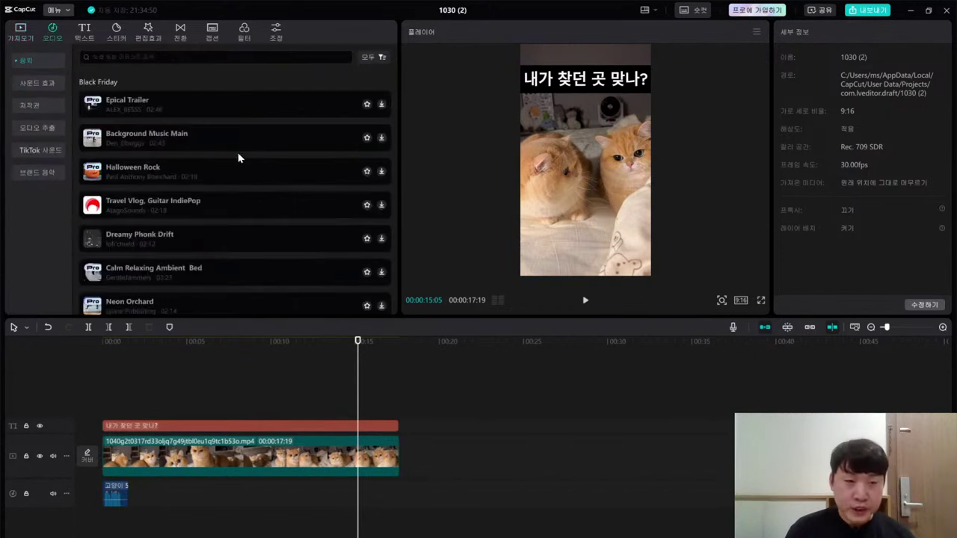
click(374, 57)
click(364, 95)
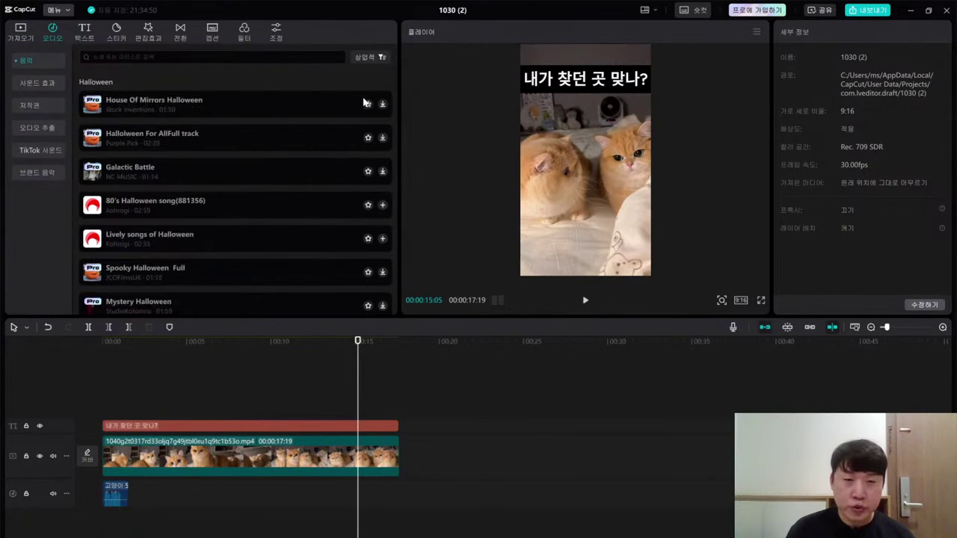
scroll(216, 224, down, 10)
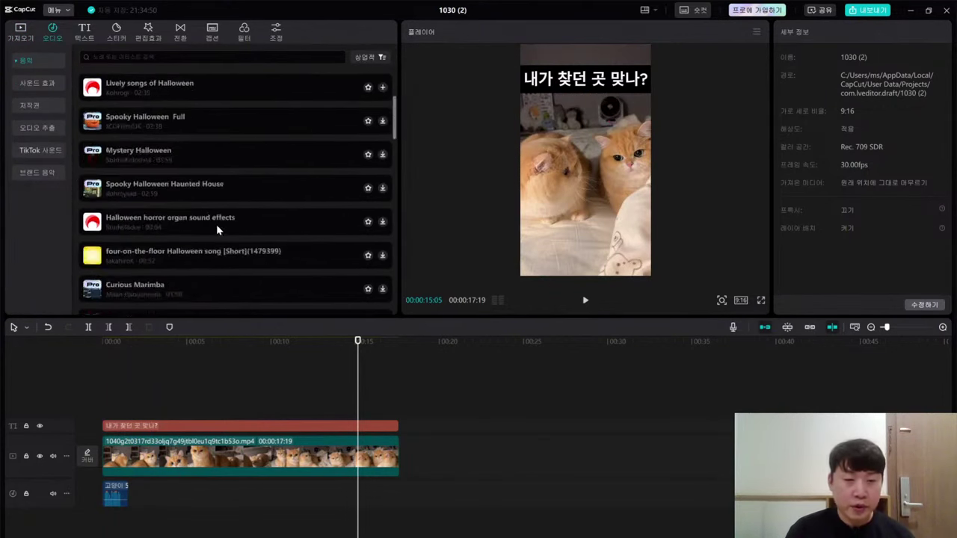
scroll(164, 247, up, 10)
click(116, 346)
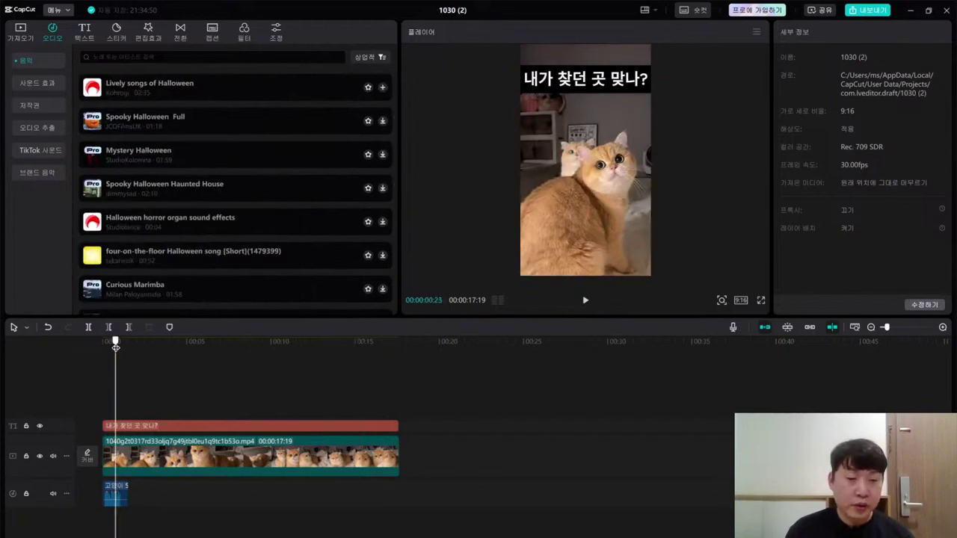
key(Home)
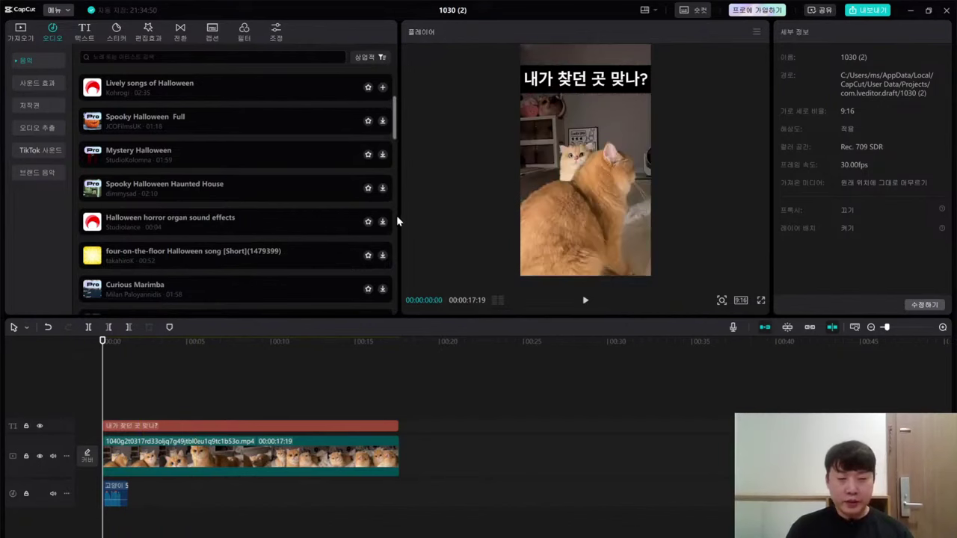
click(217, 356)
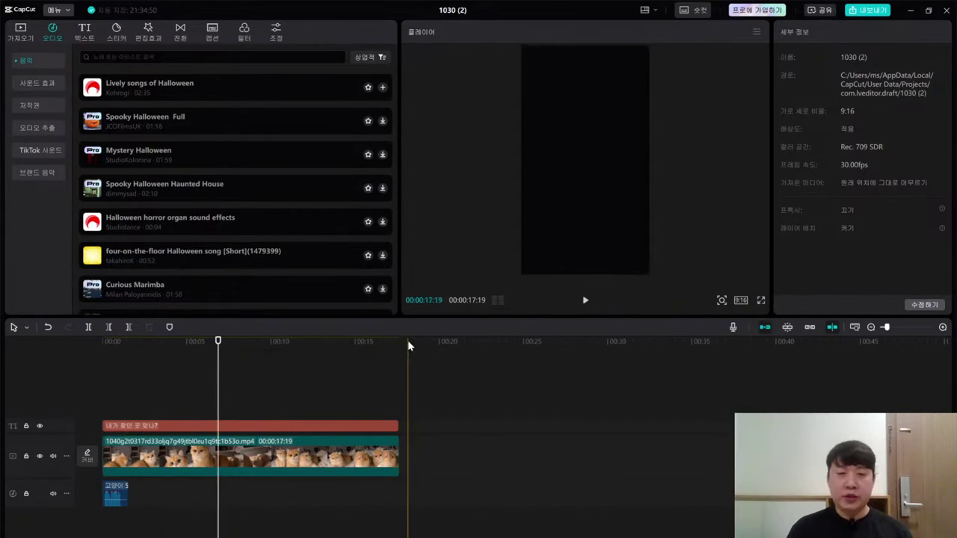
click(306, 358)
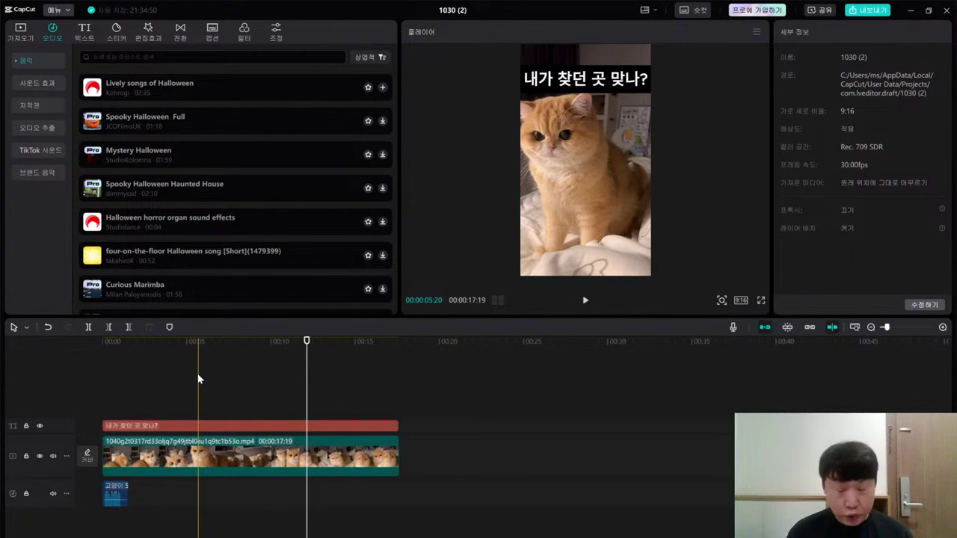
click(198, 378)
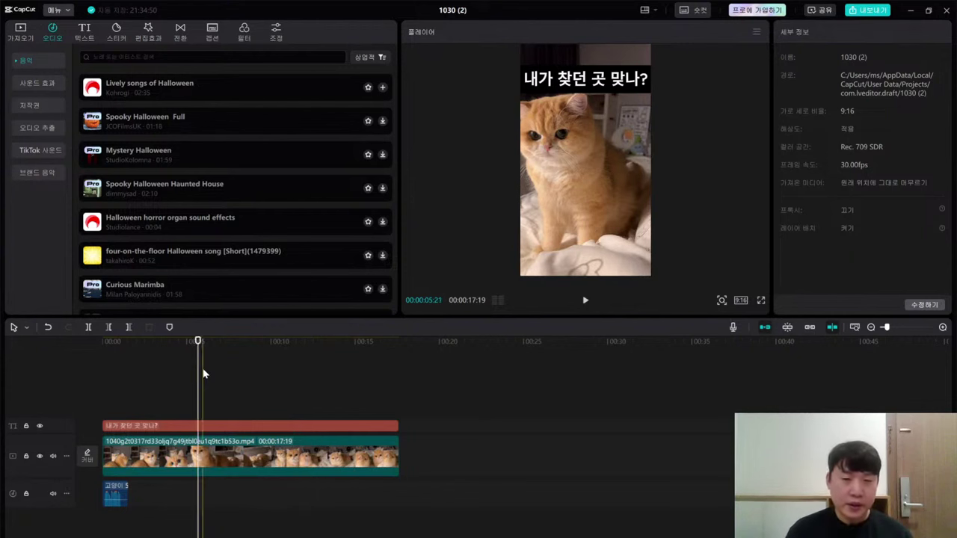
click(171, 350)
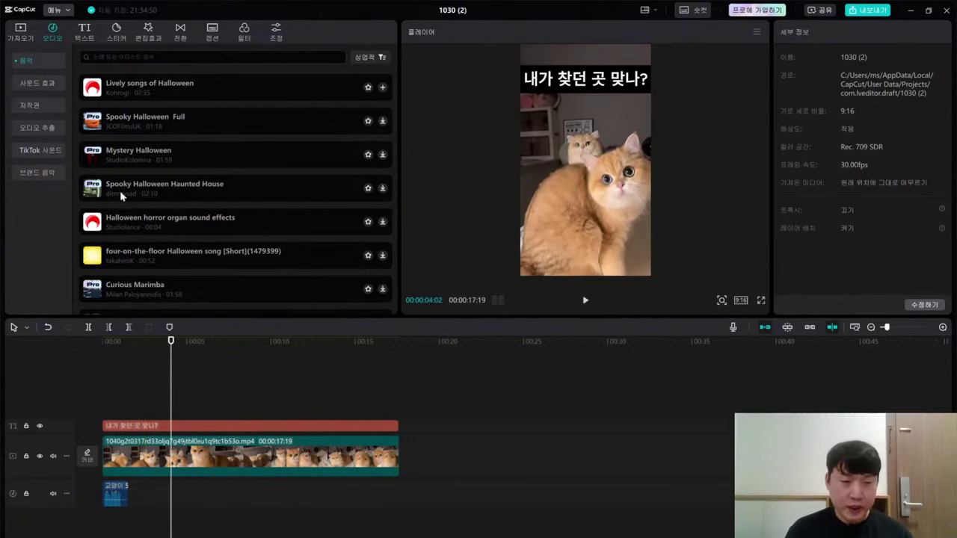
Step: Add "80's Halloween song(881356)" as background music from the start of the video and play the result
scroll(317, 173, up, 1)
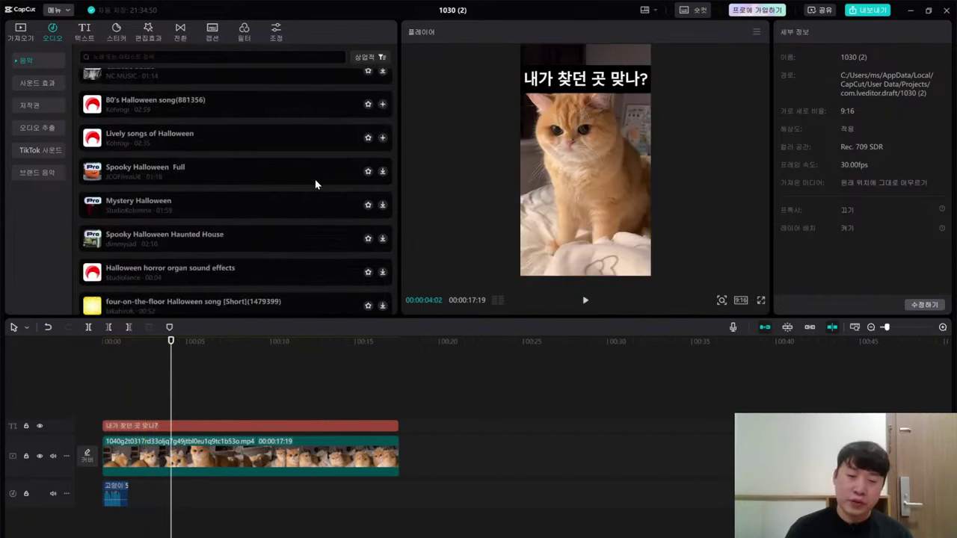
click(382, 105)
drag(252, 485, 125, 528)
click(118, 382)
key(space)
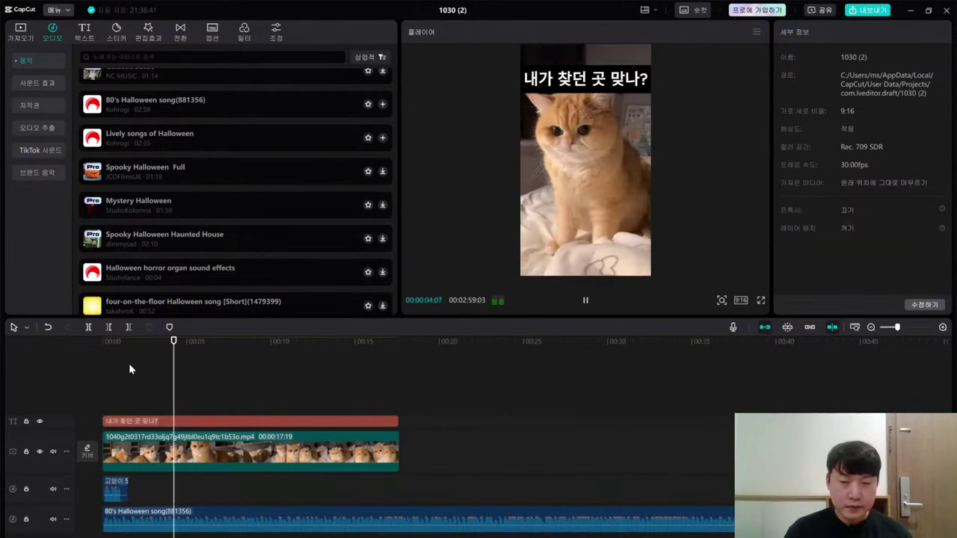
key(space)
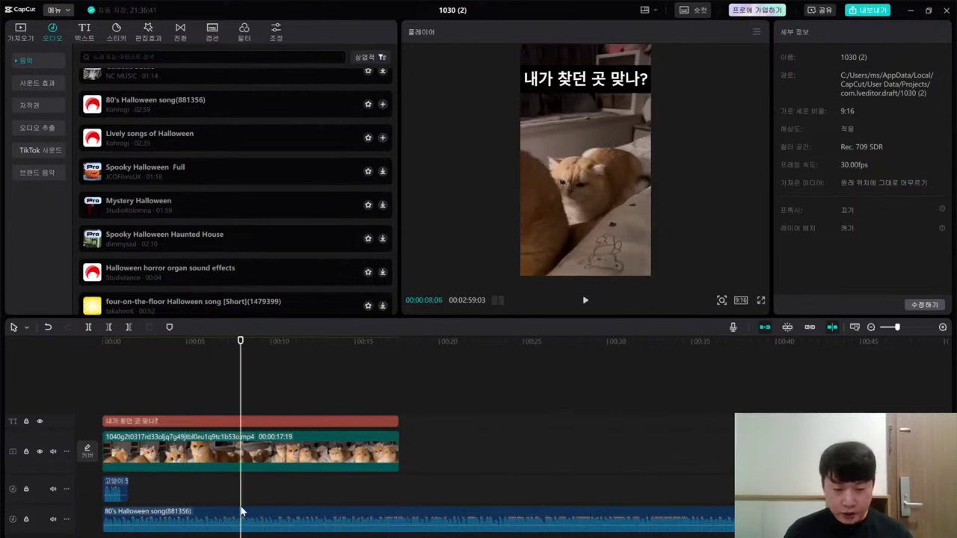
Step: Delete the "80's Halloween song(881356)" track from the timeline
click(282, 522)
key(Delete)
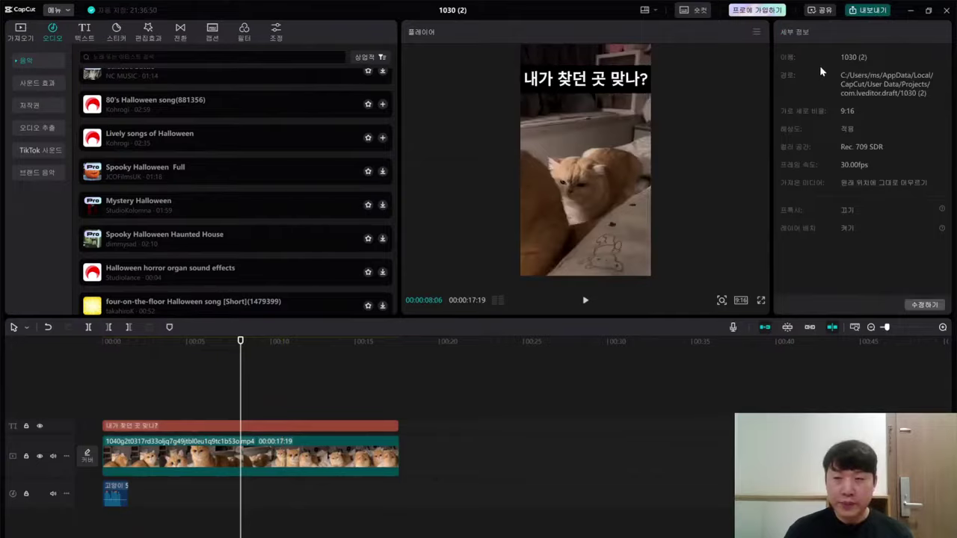
Step: Export the video as a 1080P H.264 mp4 at 30fps and dismiss the sharing options
key(ctrl+e)
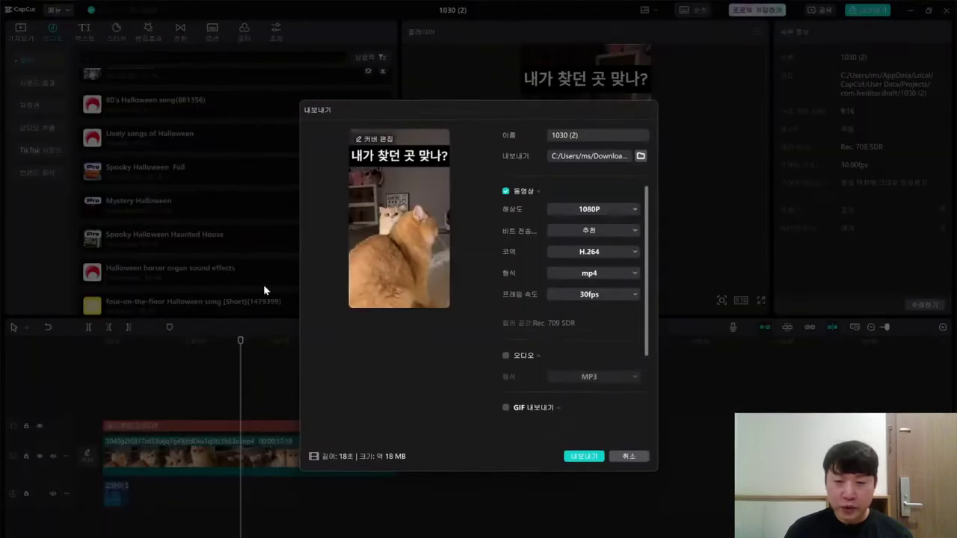
click(575, 456)
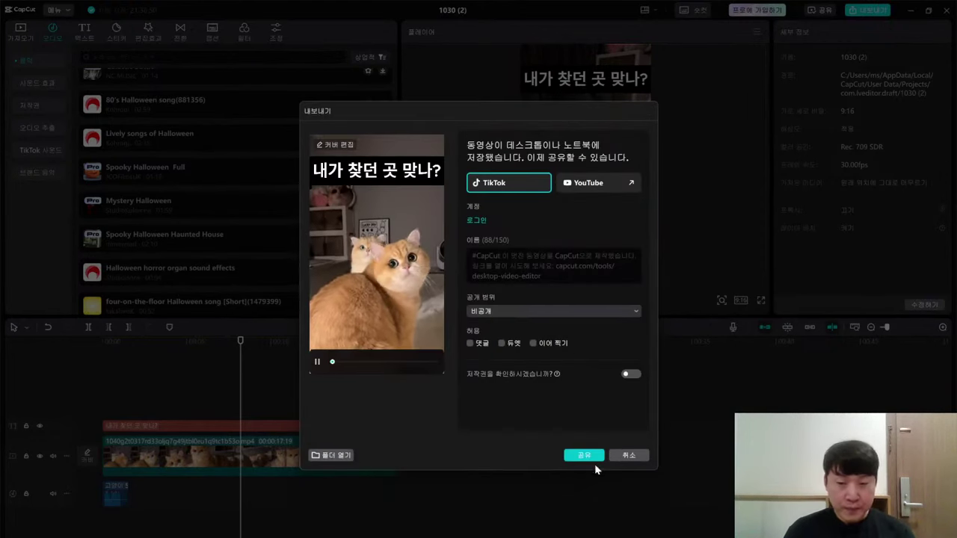
click(627, 458)
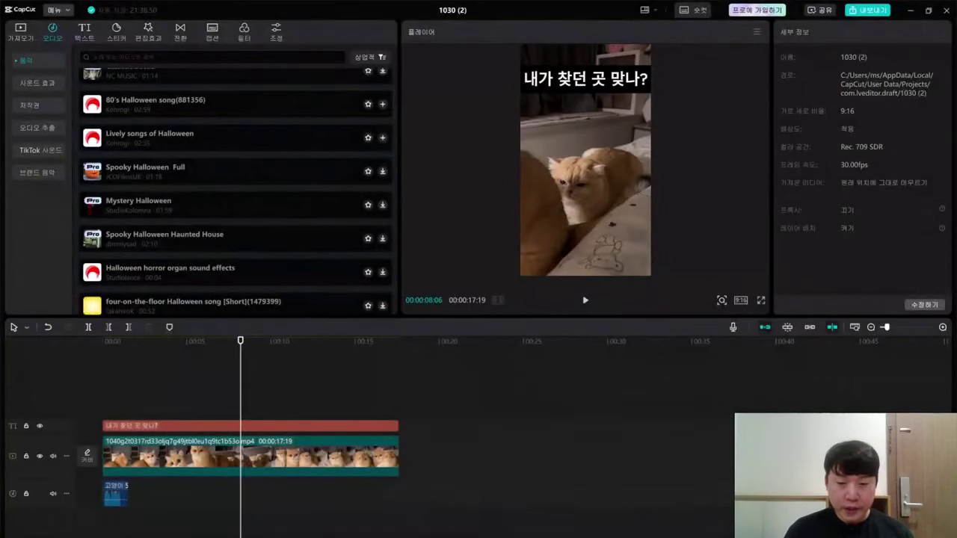
Step: Find the exported "1030(1)" video in the Downloads folder and play it in the media player
scroll(520, 187, down, 1)
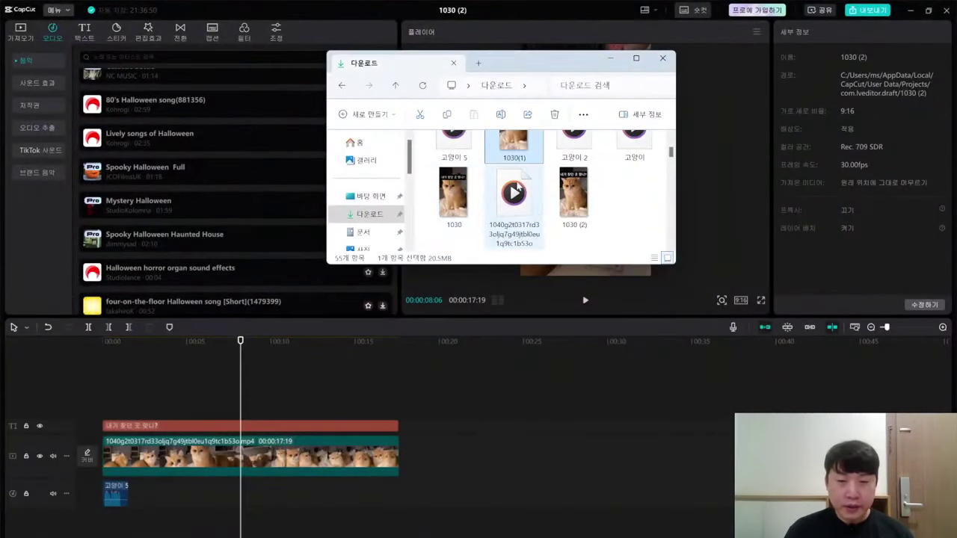
click(460, 200)
click(574, 196)
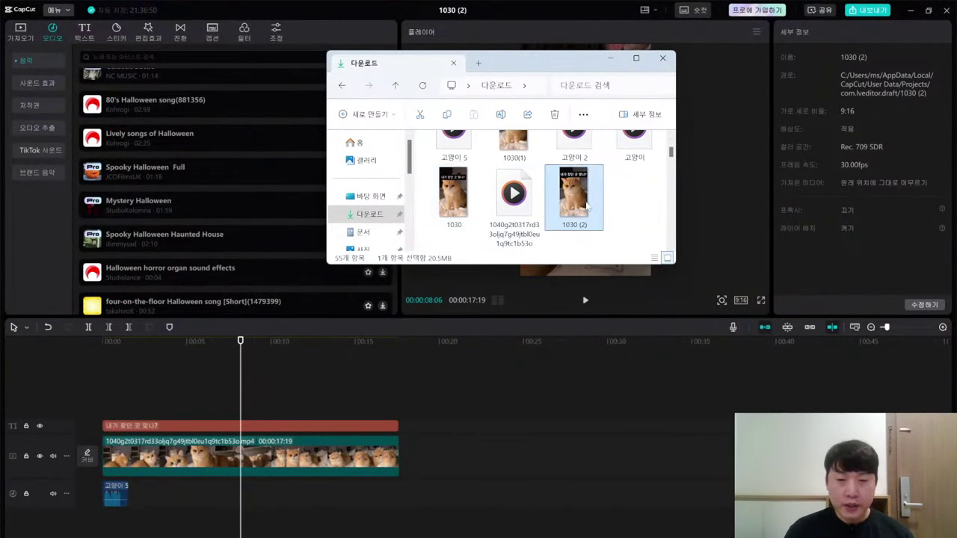
scroll(576, 208, up, 1)
double_click(515, 195)
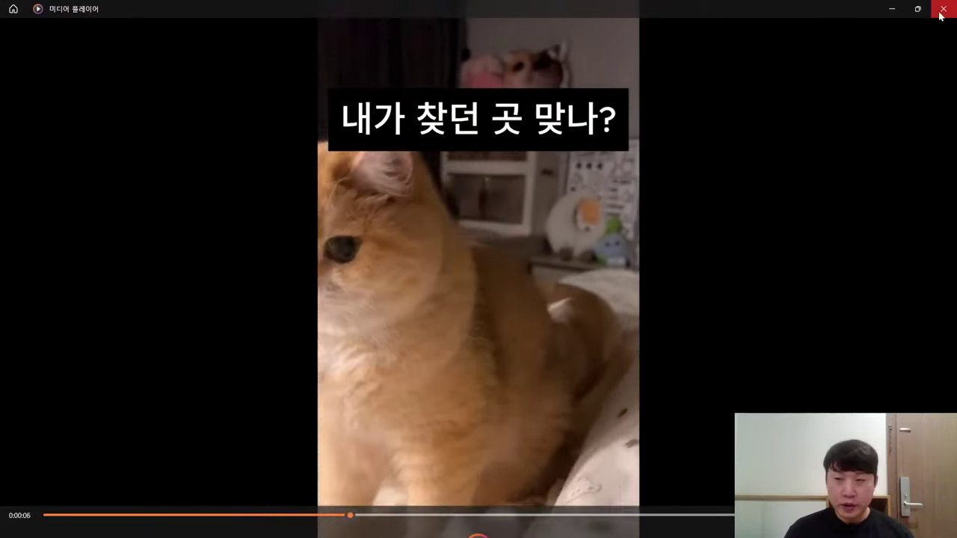
click(895, 11)
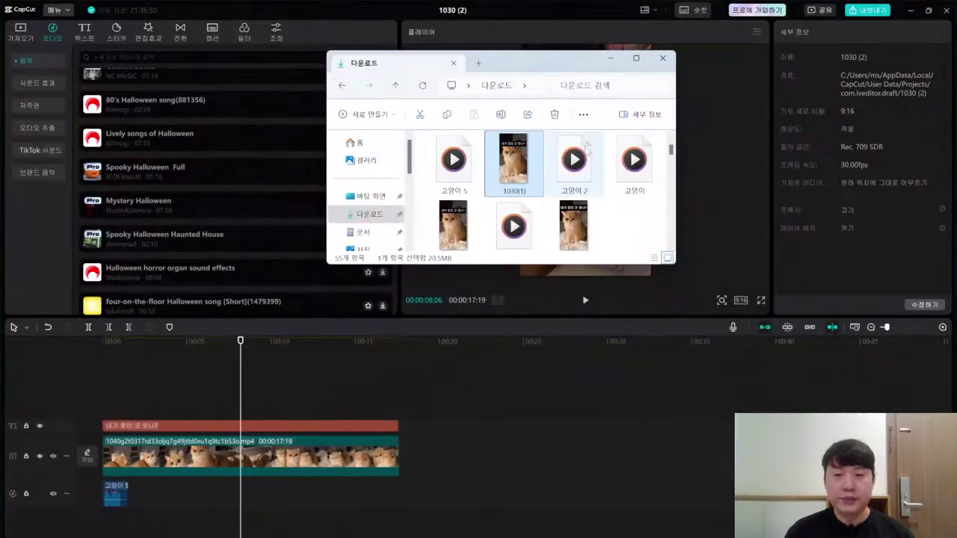
Step: Close the CapCut project and switch to the "24.10.30 무료특강" Canva presentation in Chrome
click(637, 387)
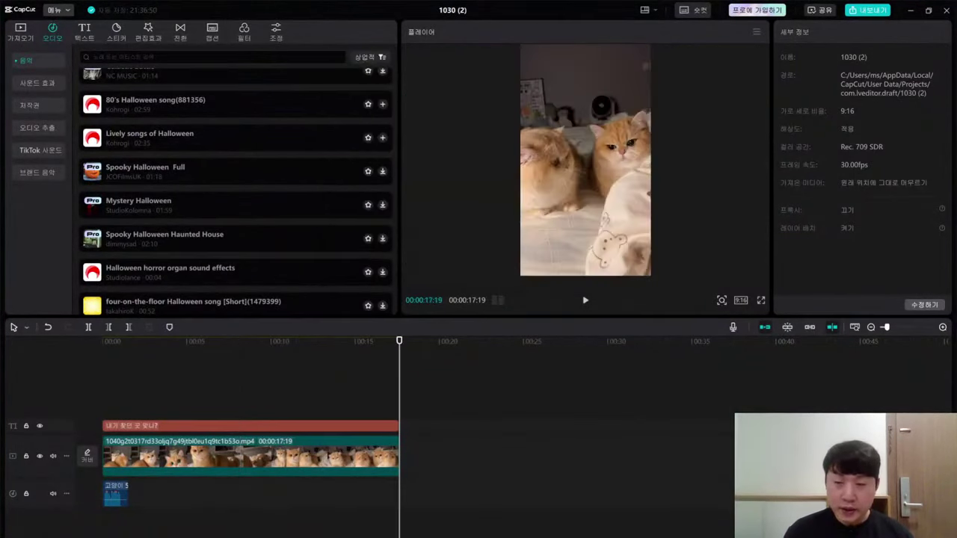
click(947, 20)
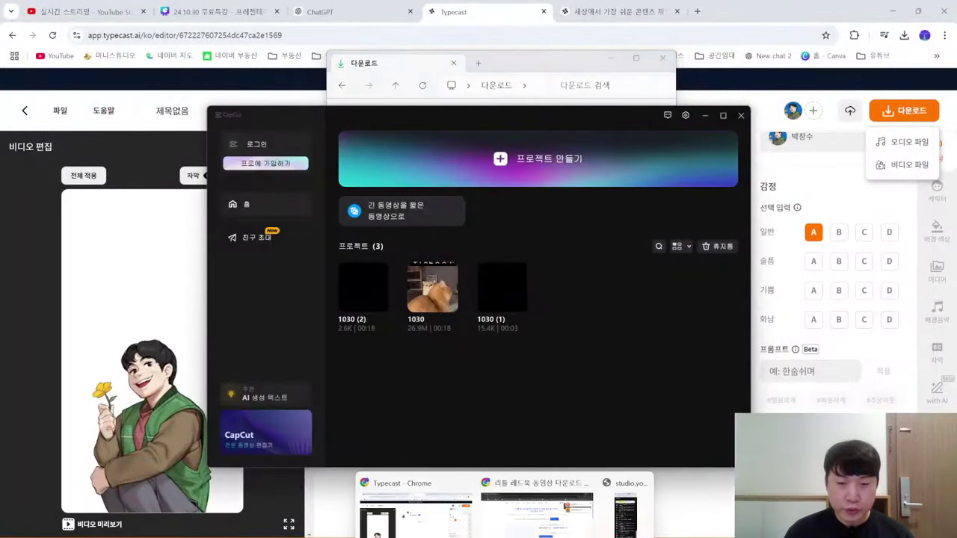
click(694, 502)
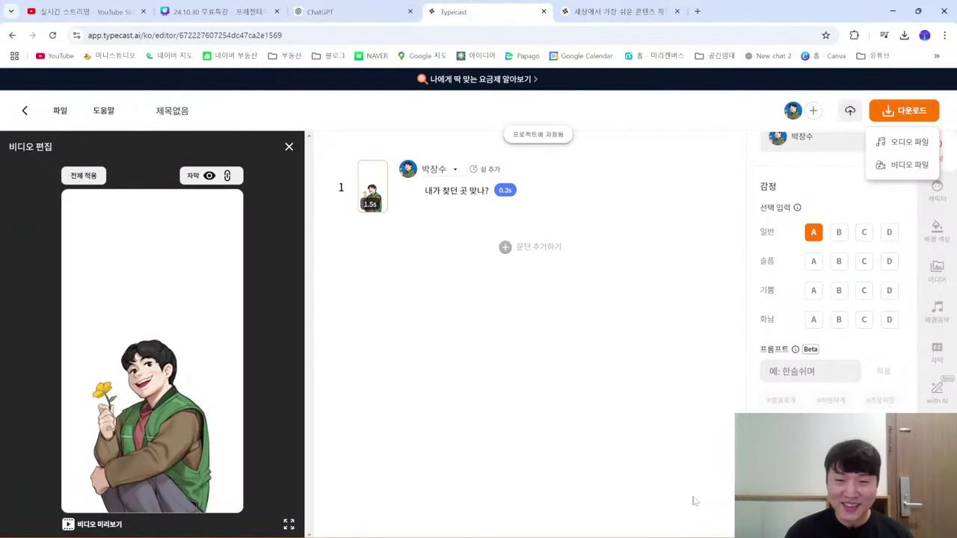
click(351, 11)
click(217, 11)
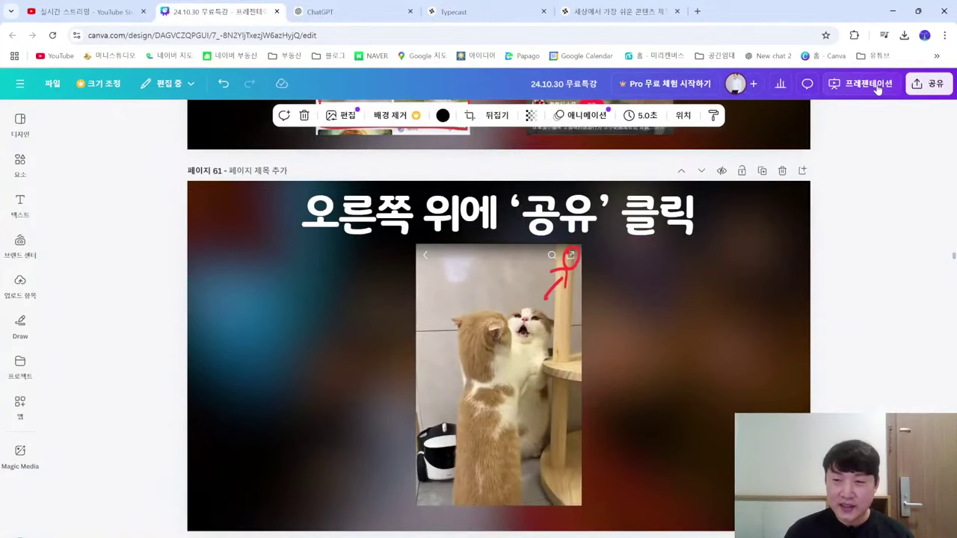
Step: Present the Canva slides full screen from page 61 and advance to the "+ 추가수익 꿀팁" slide
key(ctrl+alt+p)
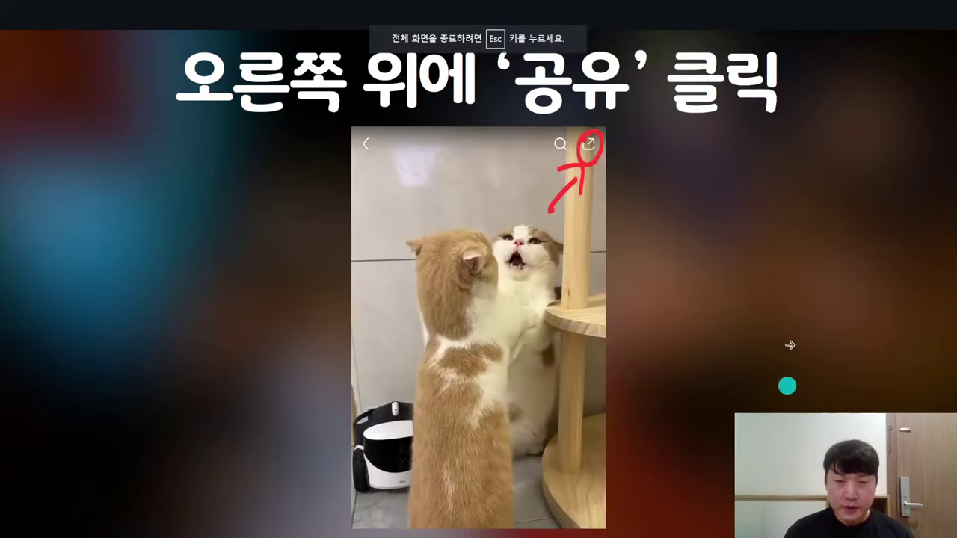
click(821, 340)
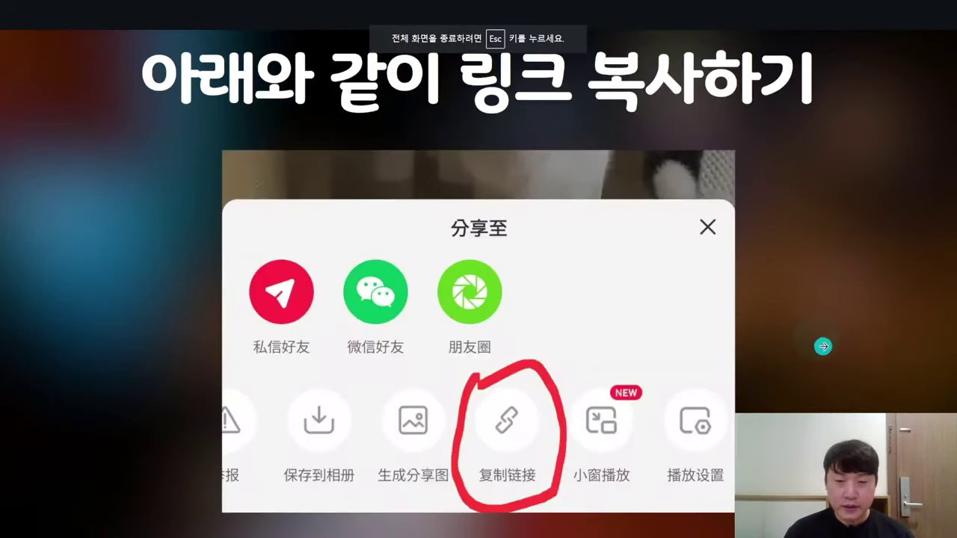
click(823, 342)
click(823, 347)
click(823, 346)
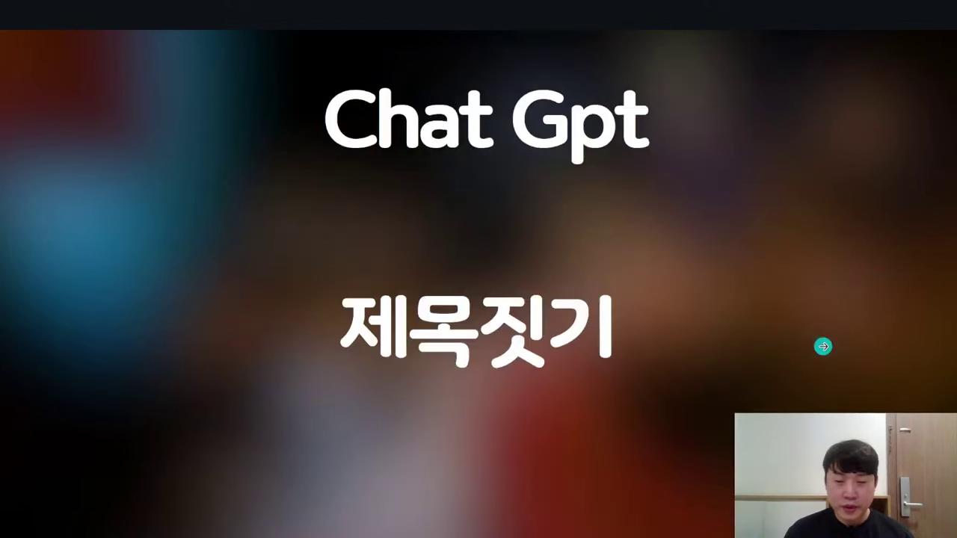
click(823, 346)
click(823, 346)
click(822, 346)
click(822, 344)
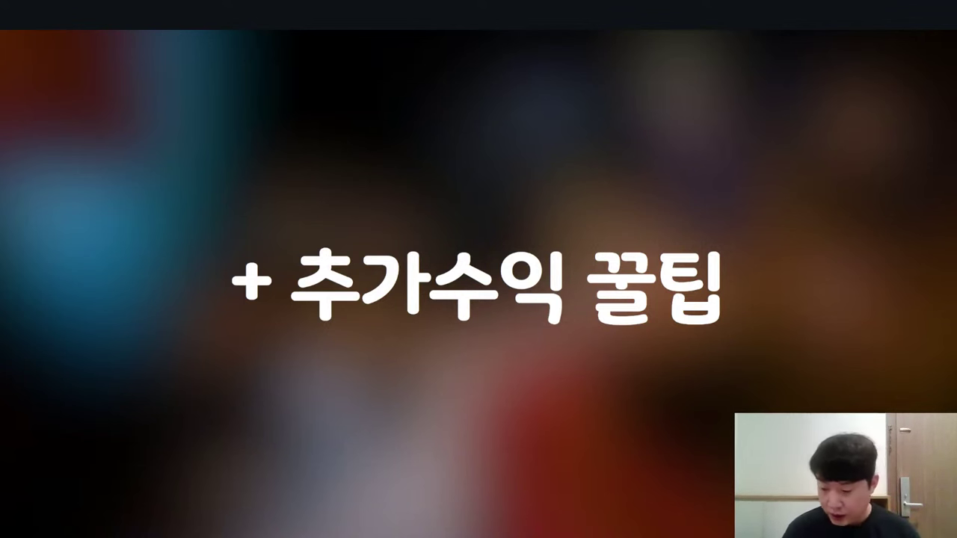
Step: Advance the presentation through the "음원 수익" and "짤스튜디오" slides to "음원수익 찐 수익 결과"
key(Right)
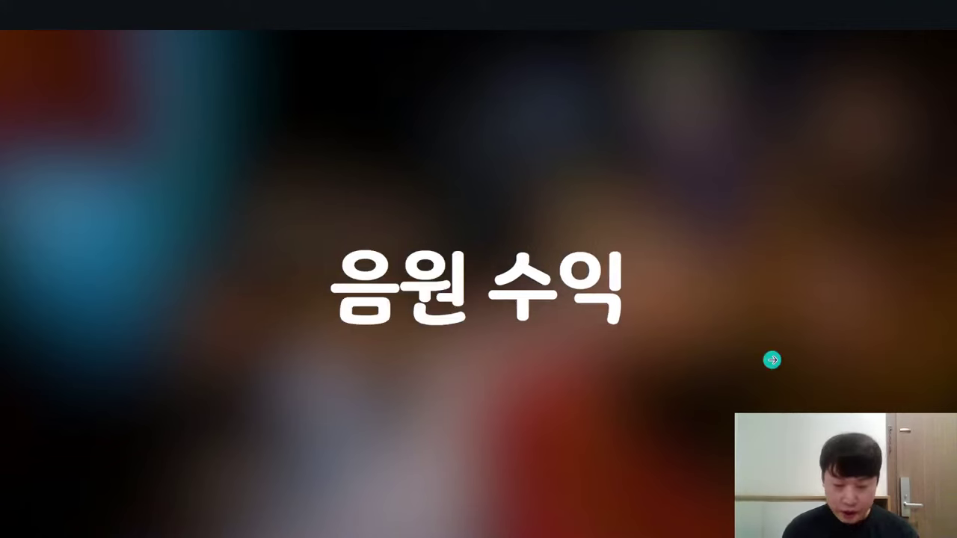
click(765, 357)
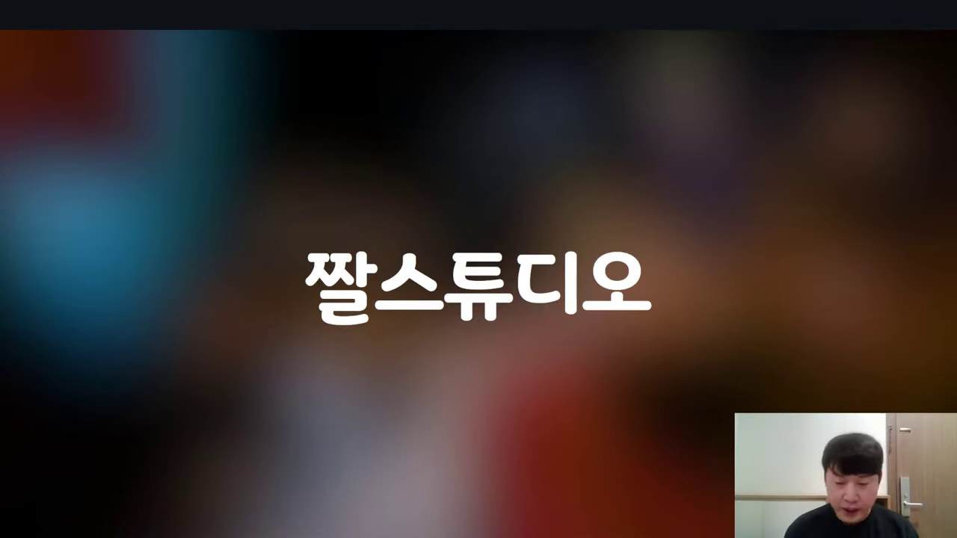
key(Right)
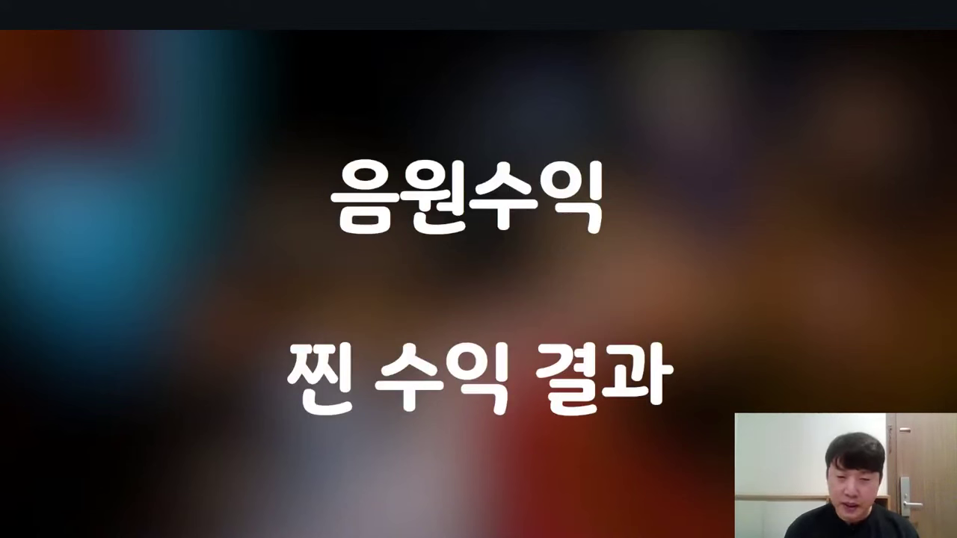